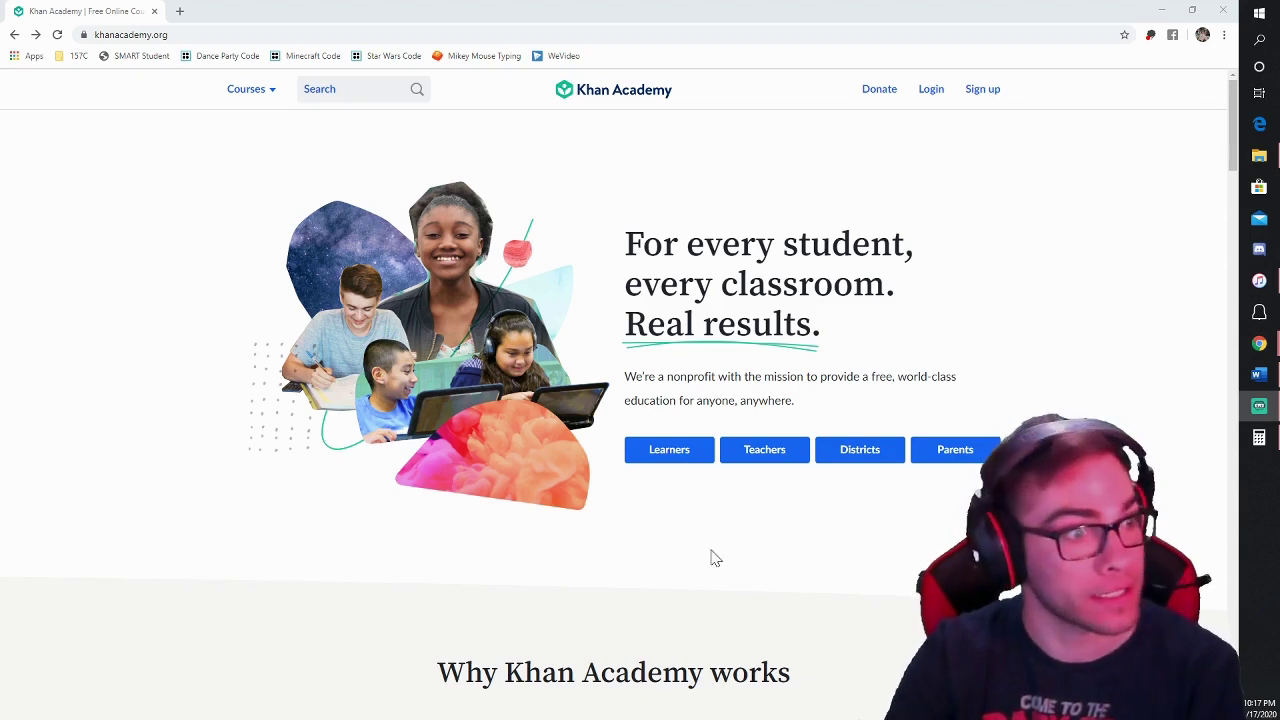
- Sign up as a teacher and create a new class named 'Mr'
left_click(772, 462)
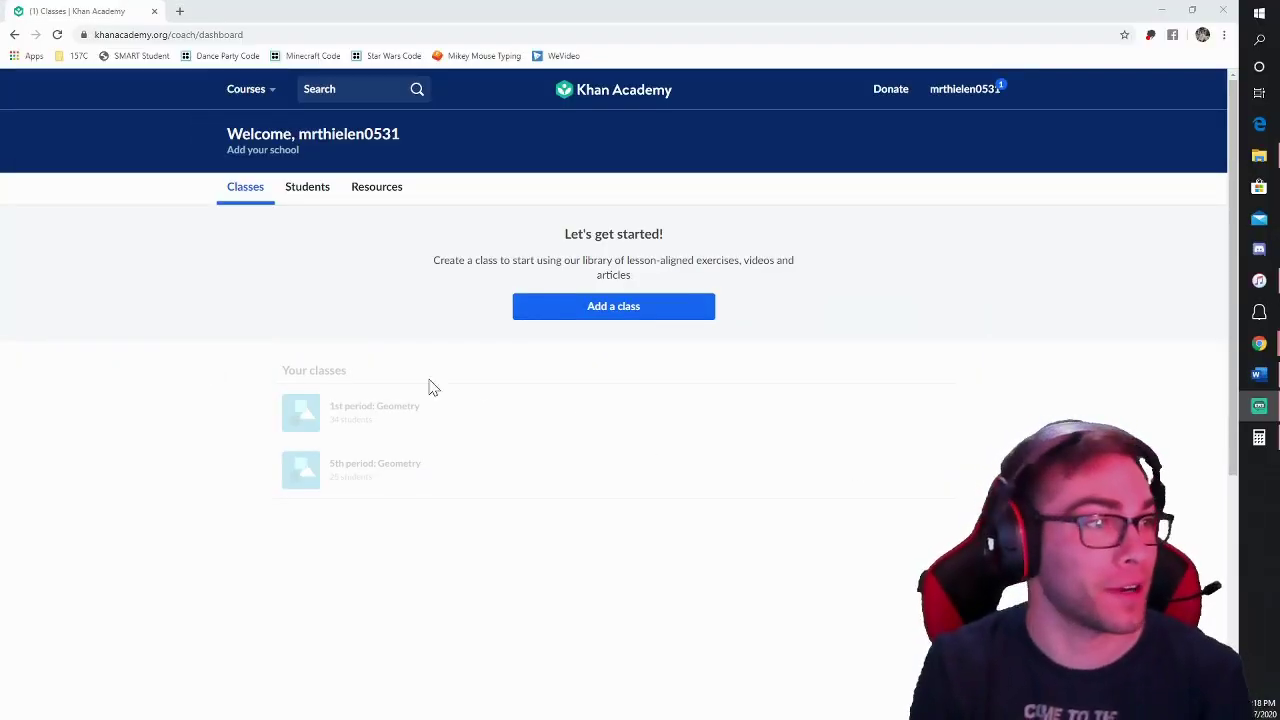
left_click(604, 310)
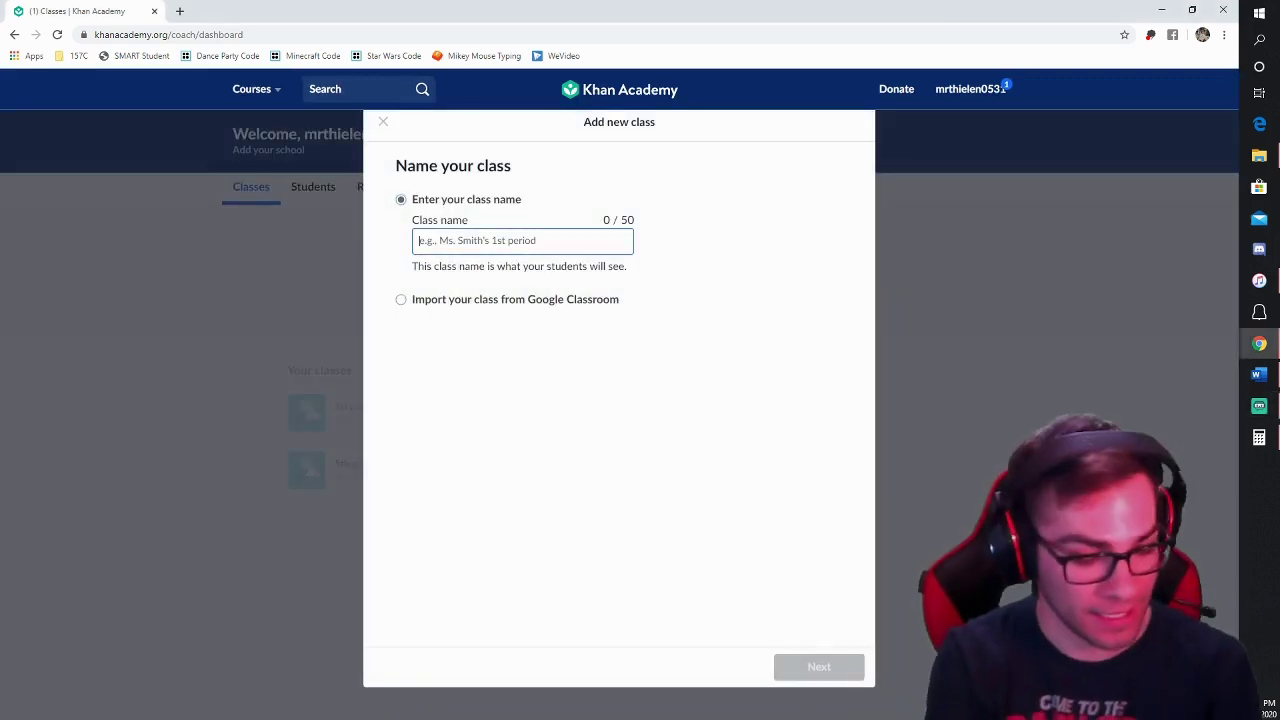
type("Mr. Thielen's Class")
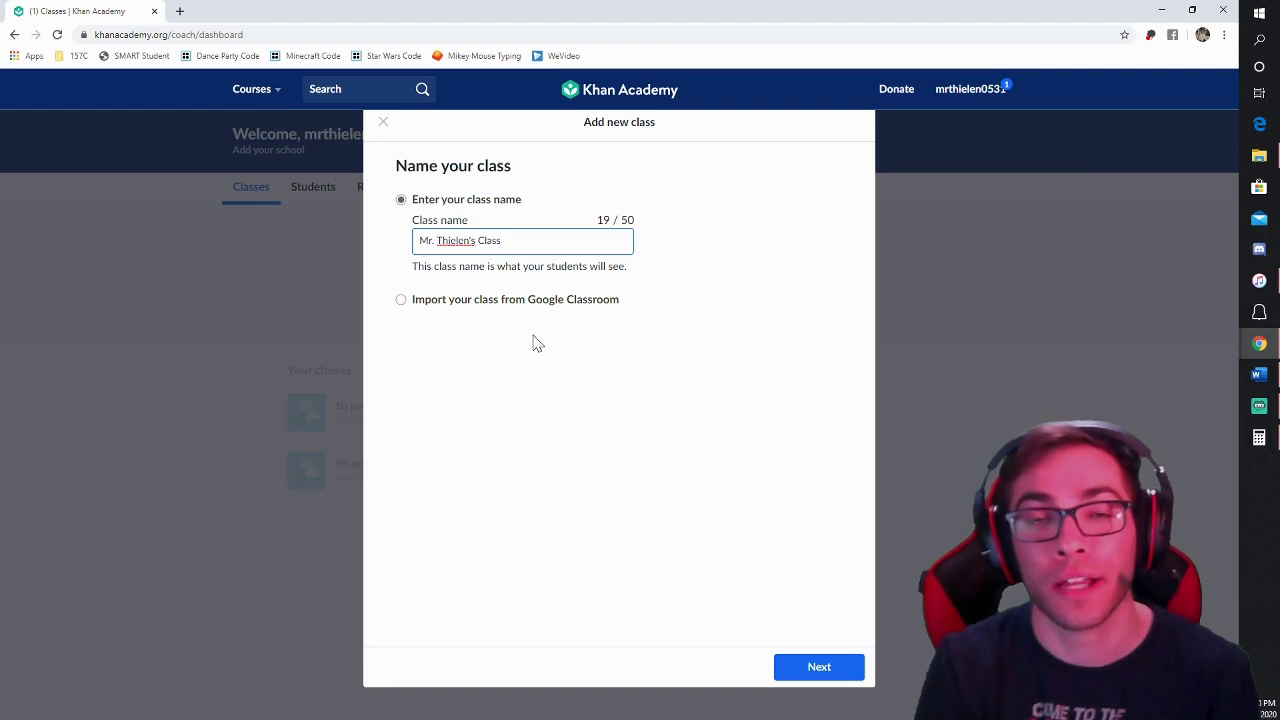
left_click(825, 667)
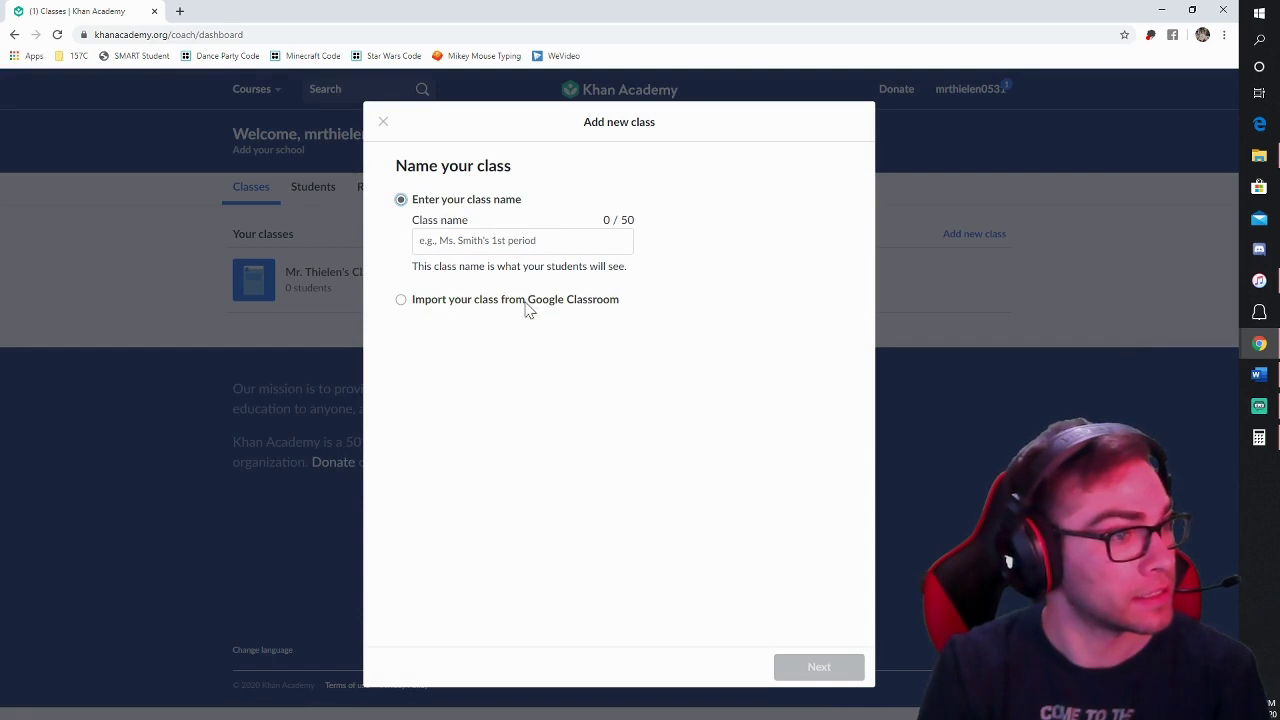
left_click(382, 124)
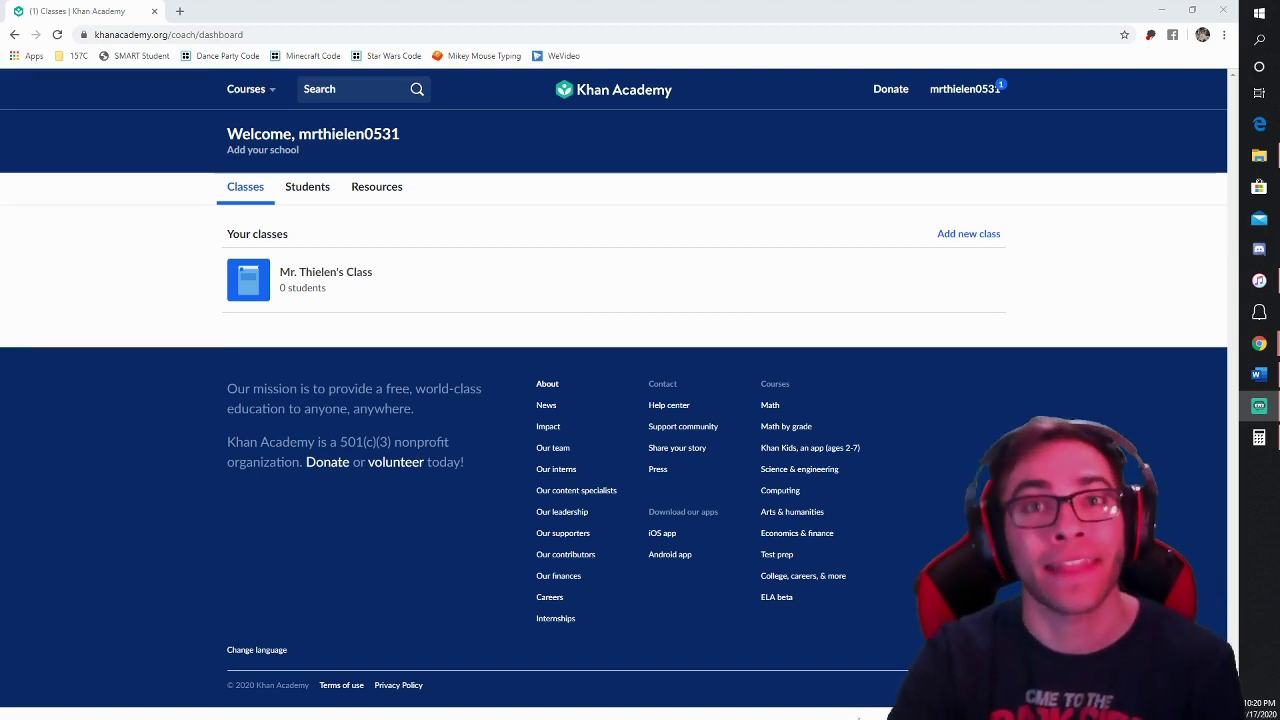
- From the class's empty roster, choose to add students who join with a class link
left_click(295, 298)
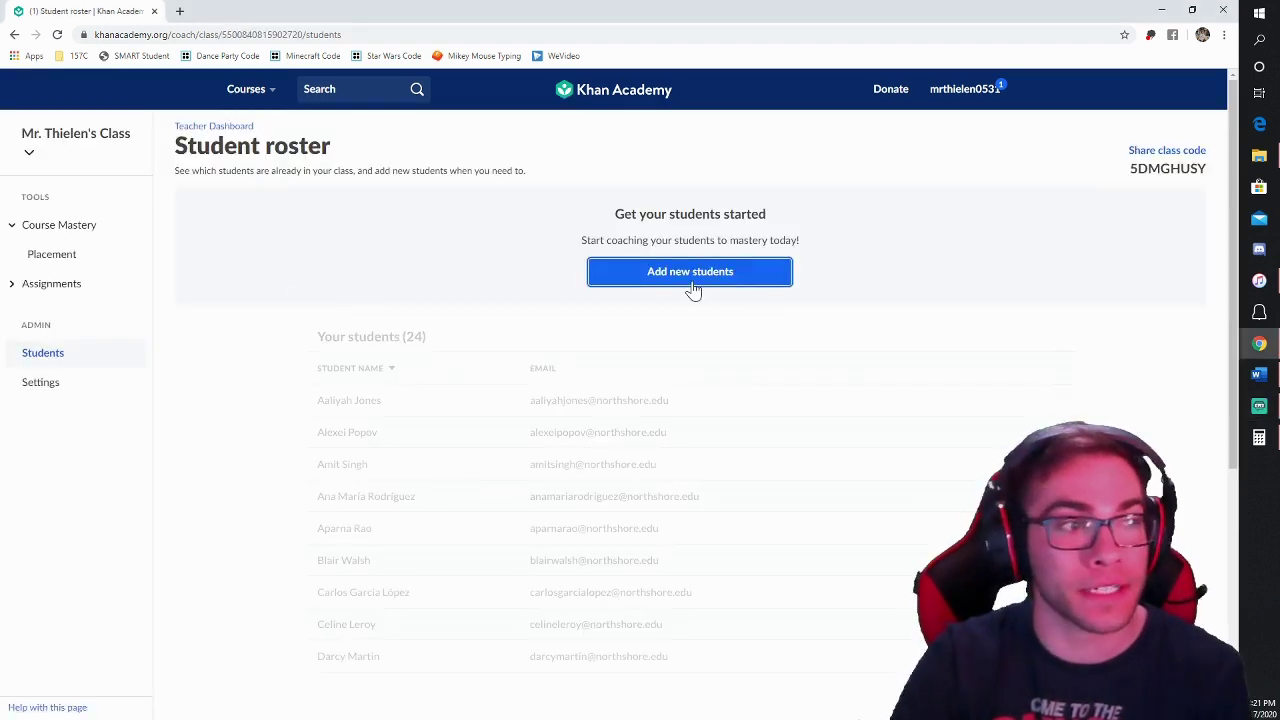
left_click(686, 278)
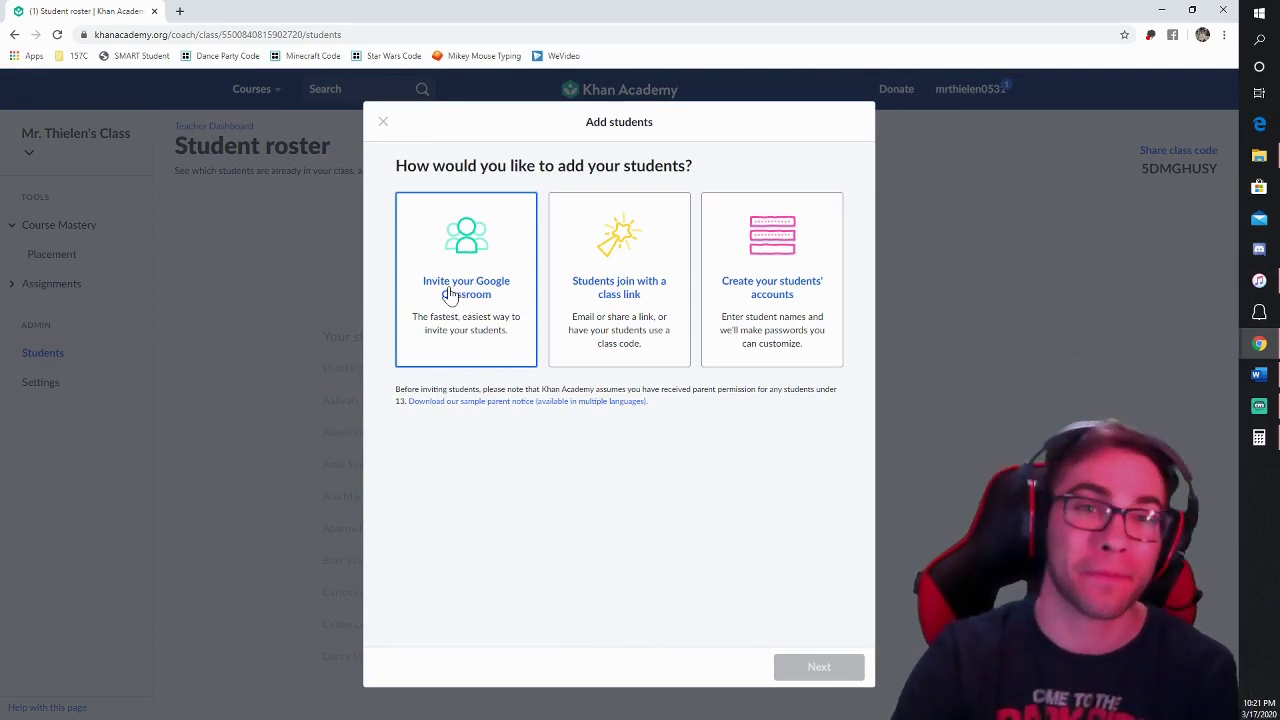
left_click(614, 320)
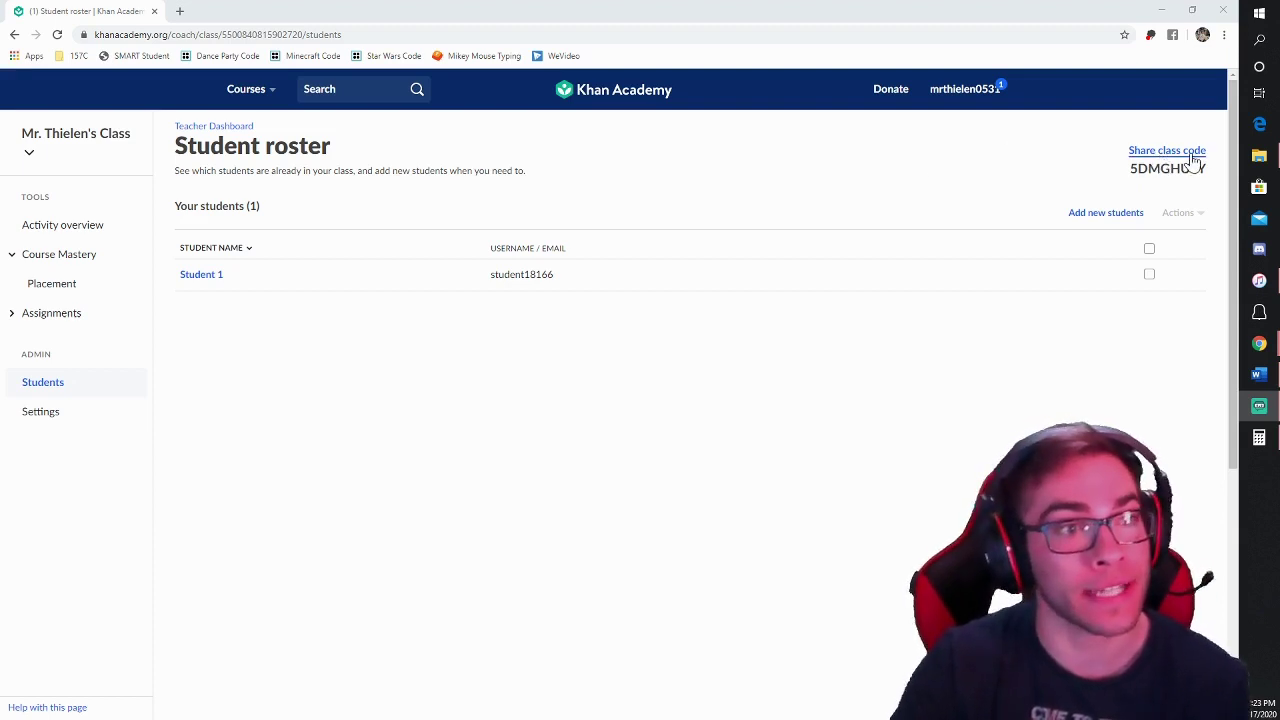
- Show the class code and open the printable English class-code instructions handout
left_click(1155, 152)
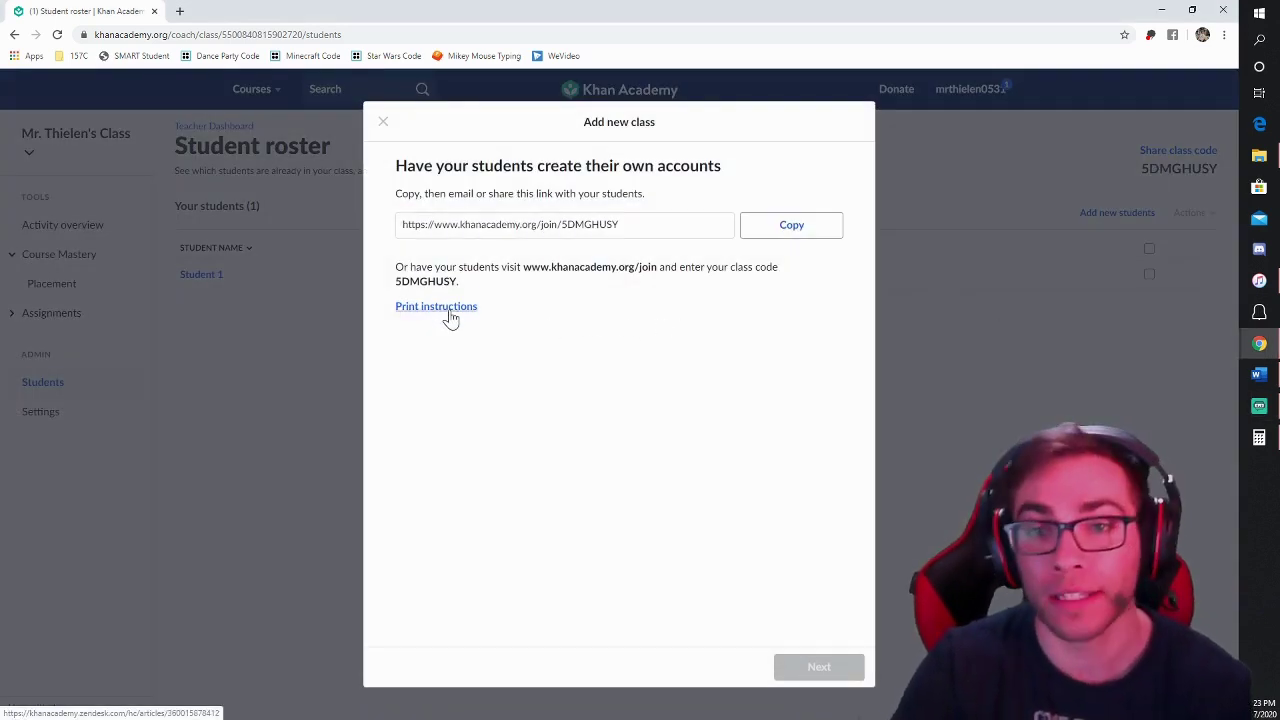
left_click(450, 312)
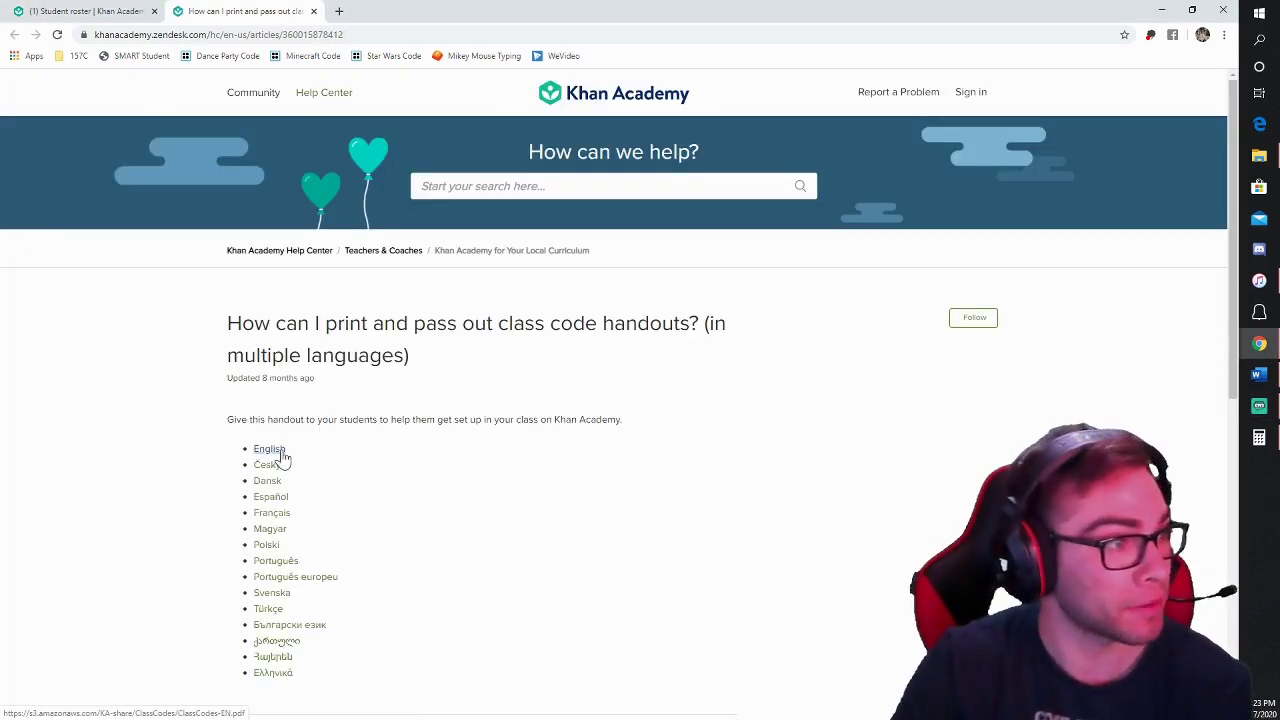
left_click(278, 452)
scroll(1196, 605, "down", 2)
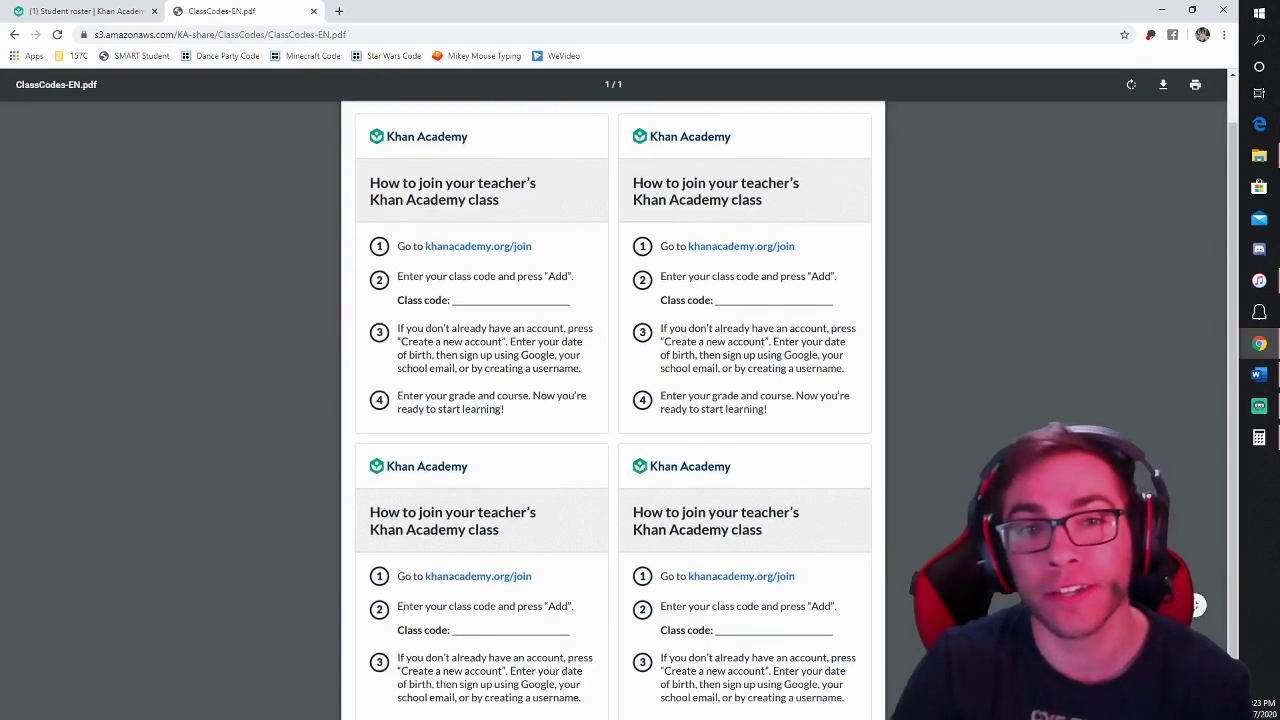
scroll(1196, 605, "up", 2)
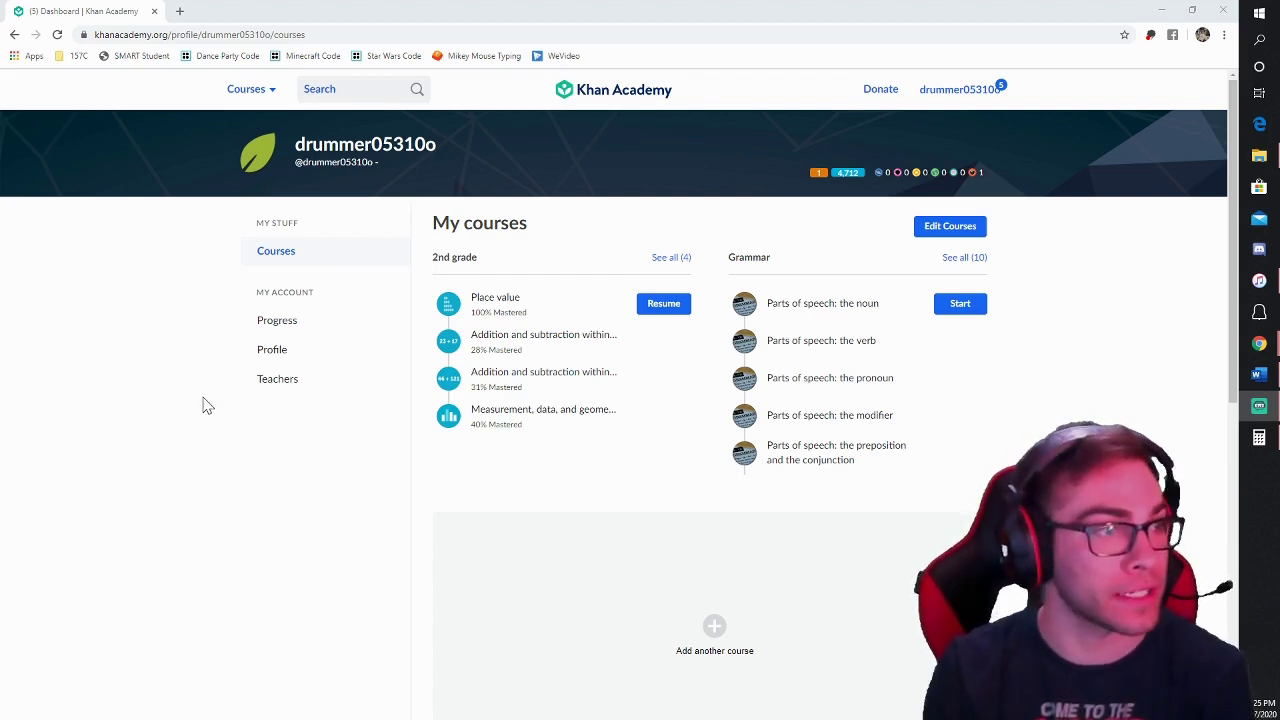
- On the student account, remove the existing teacher and join the class with the pasted class code
left_click(277, 381)
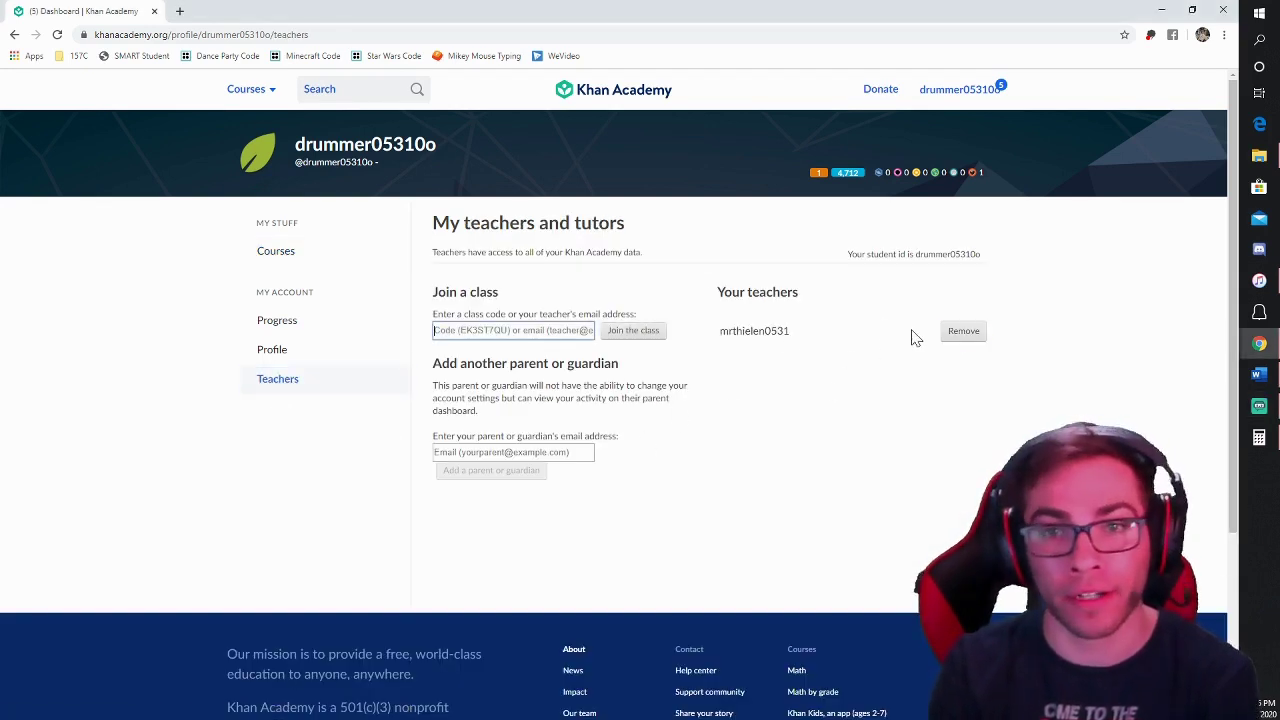
left_click(963, 331)
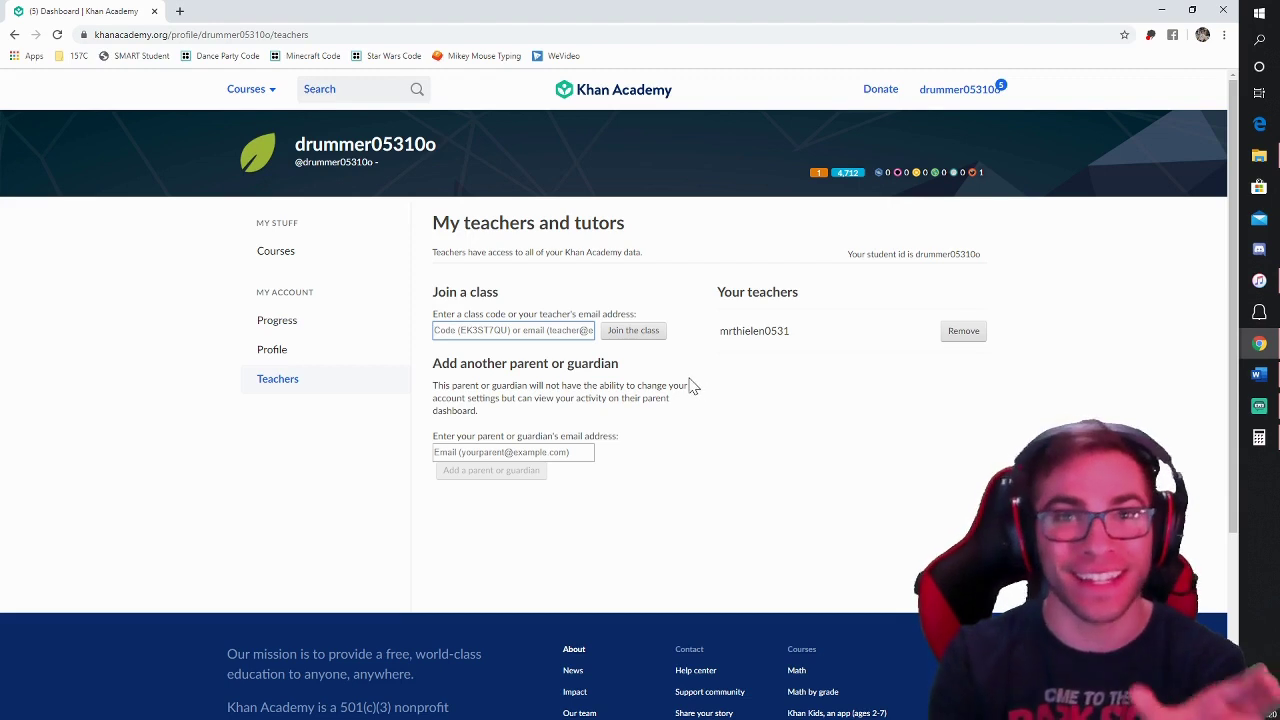
key("ctrl+v")
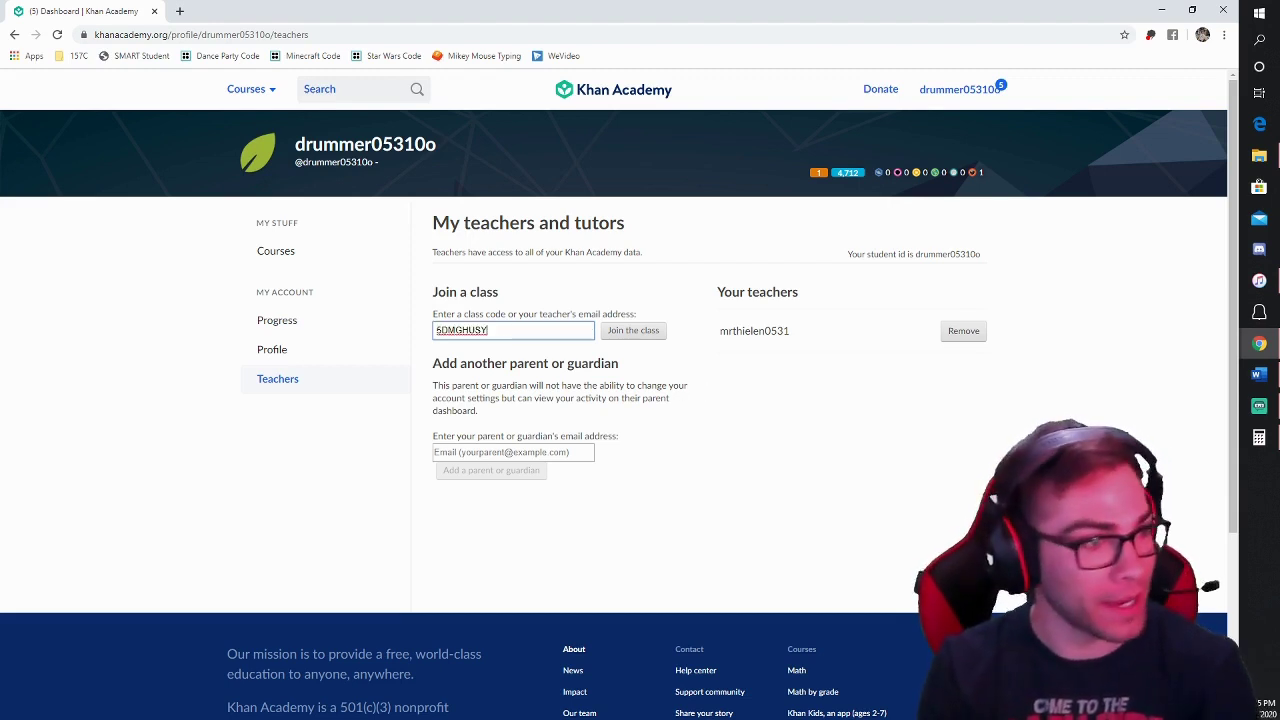
left_click(637, 339)
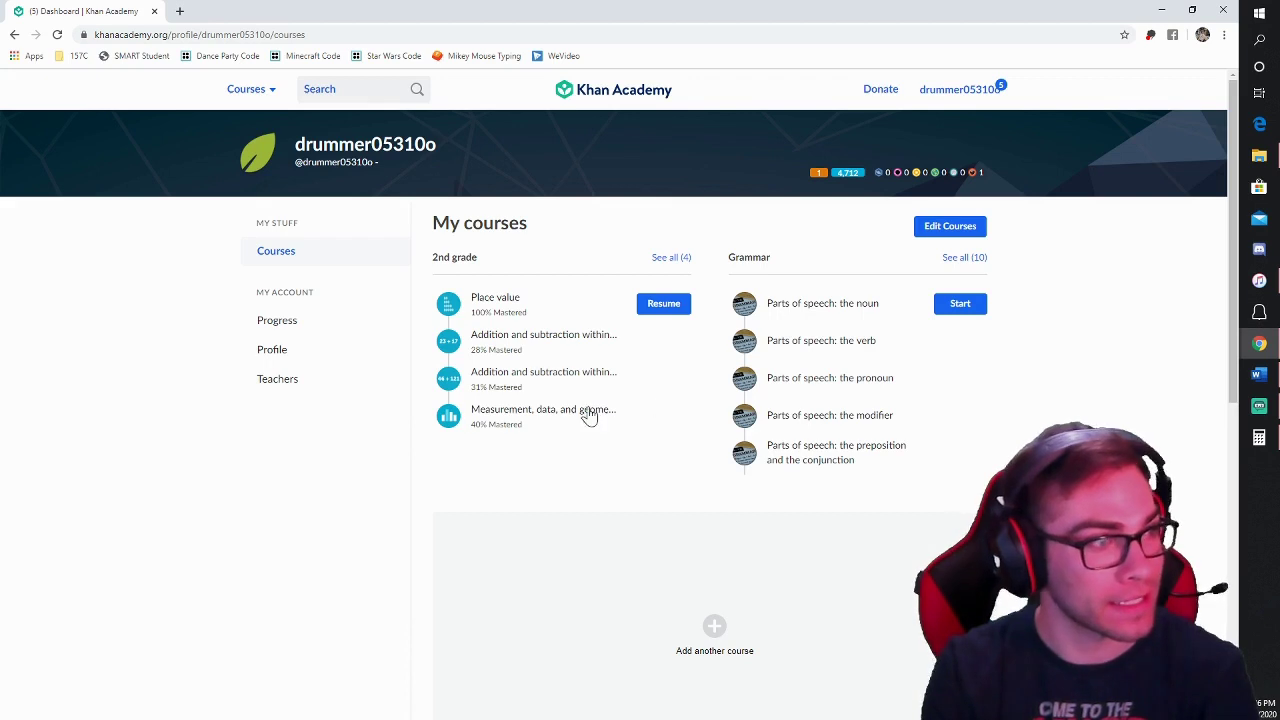
left_click(299, 384)
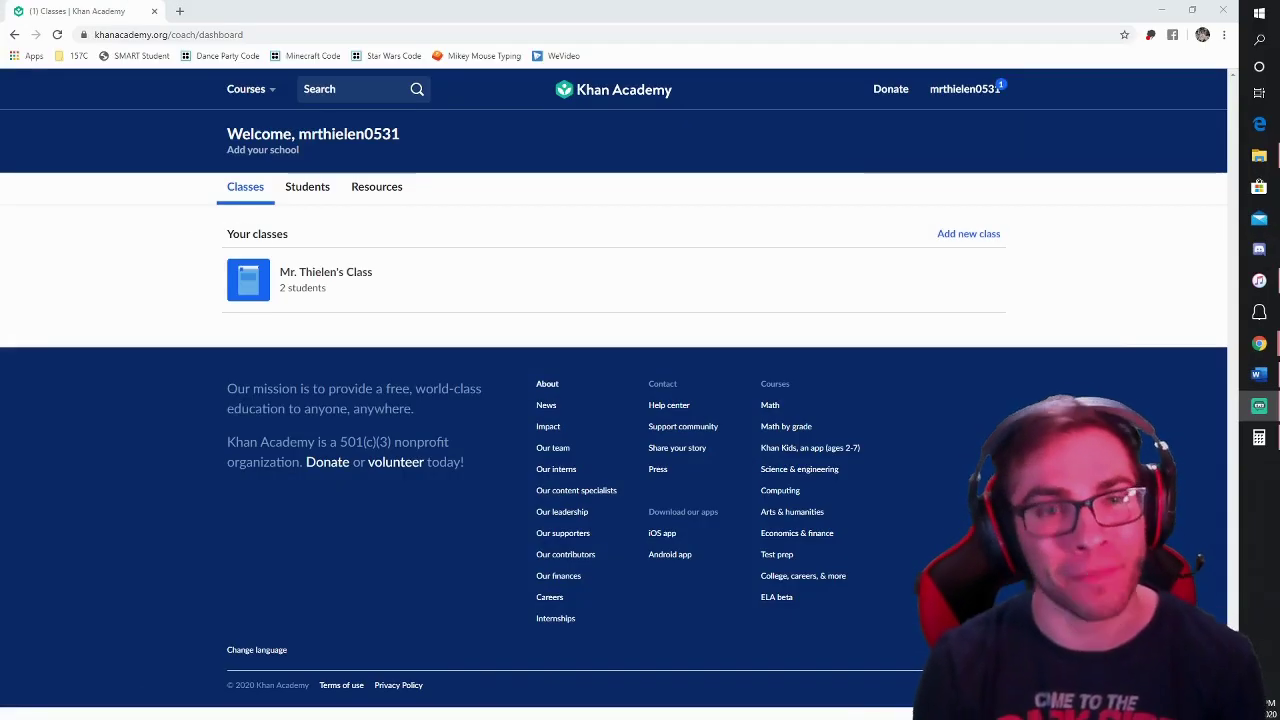
- Open the class's two-student roster, then its Course Mastery Placement page
left_click(297, 291)
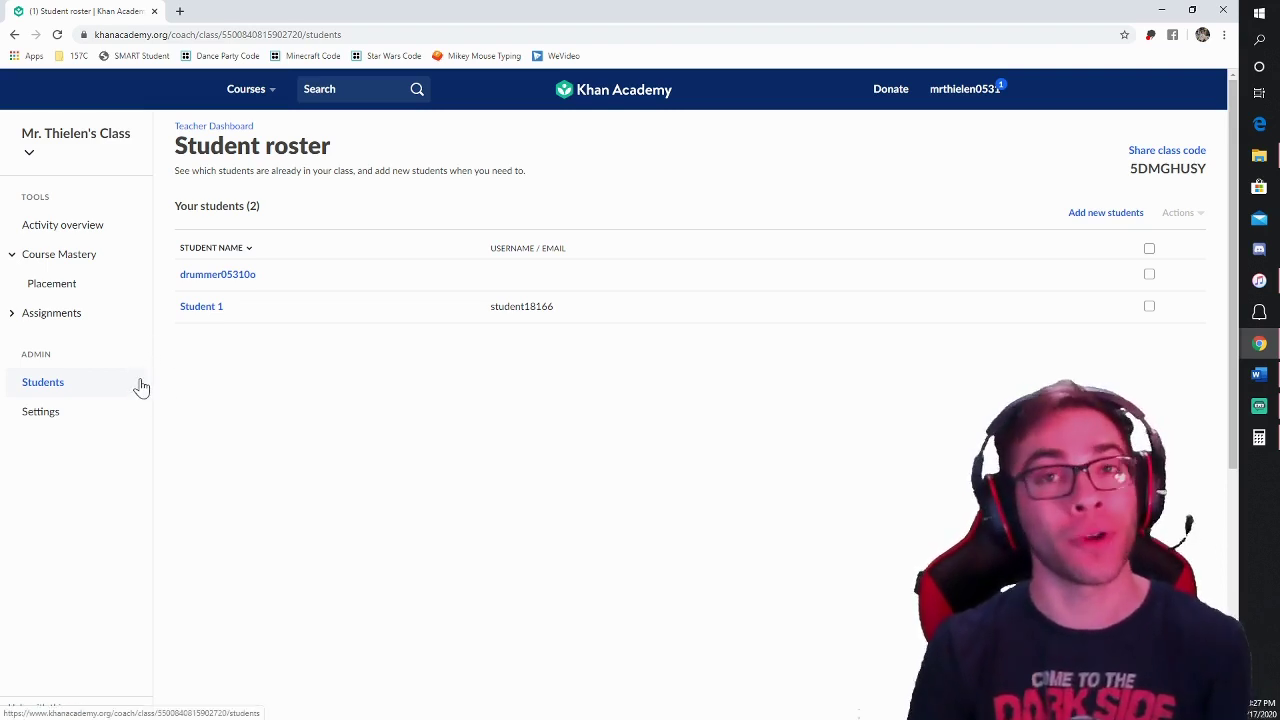
left_click(50, 288)
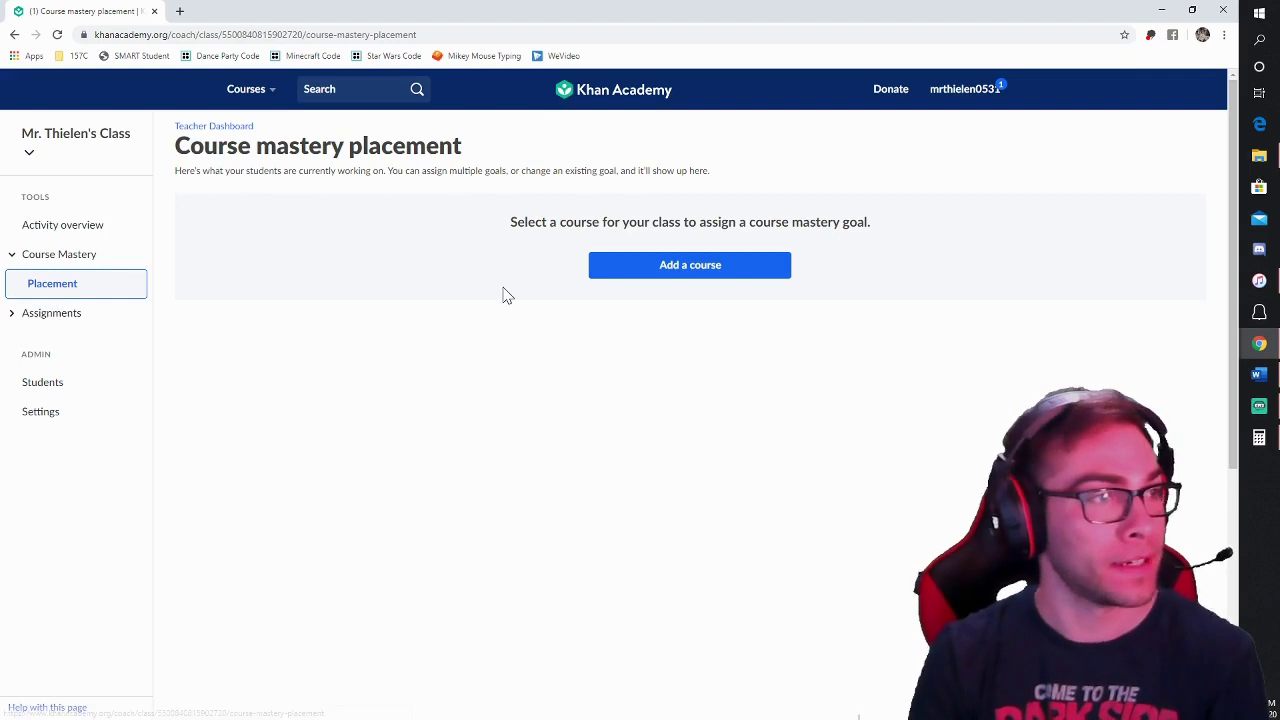
- Add the 2nd grade math course to the class
left_click(686, 267)
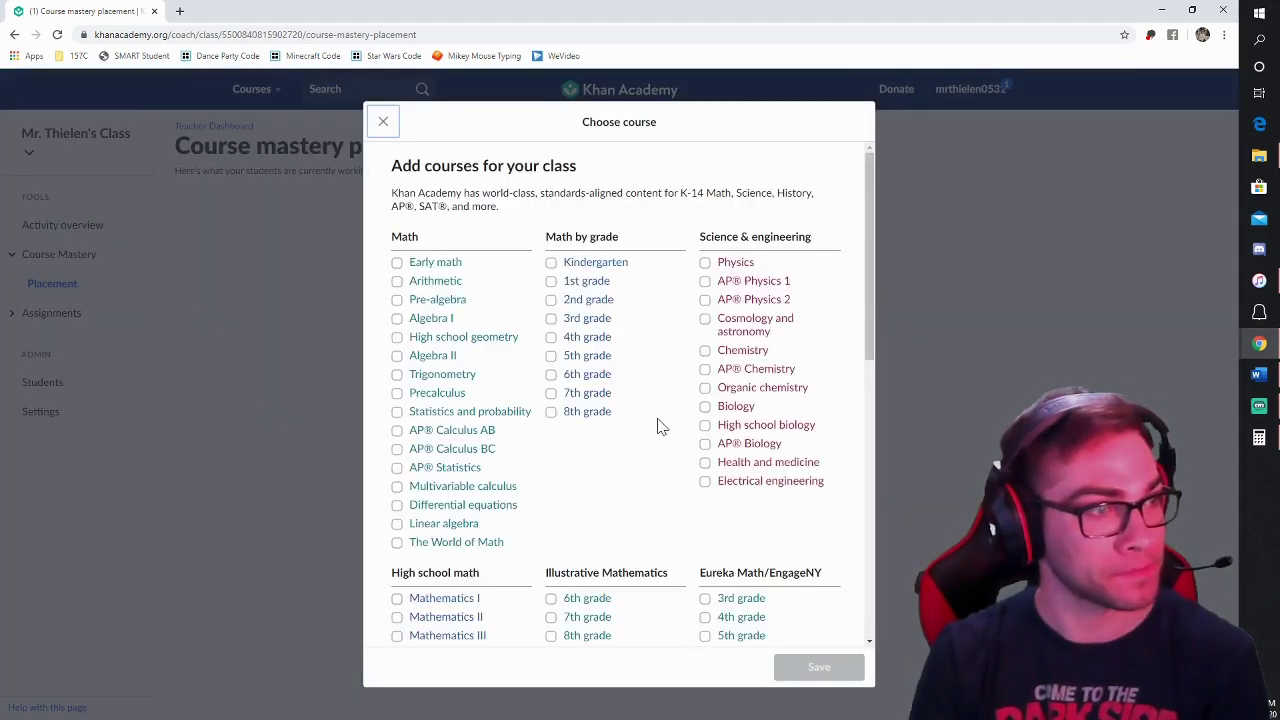
left_click(551, 300)
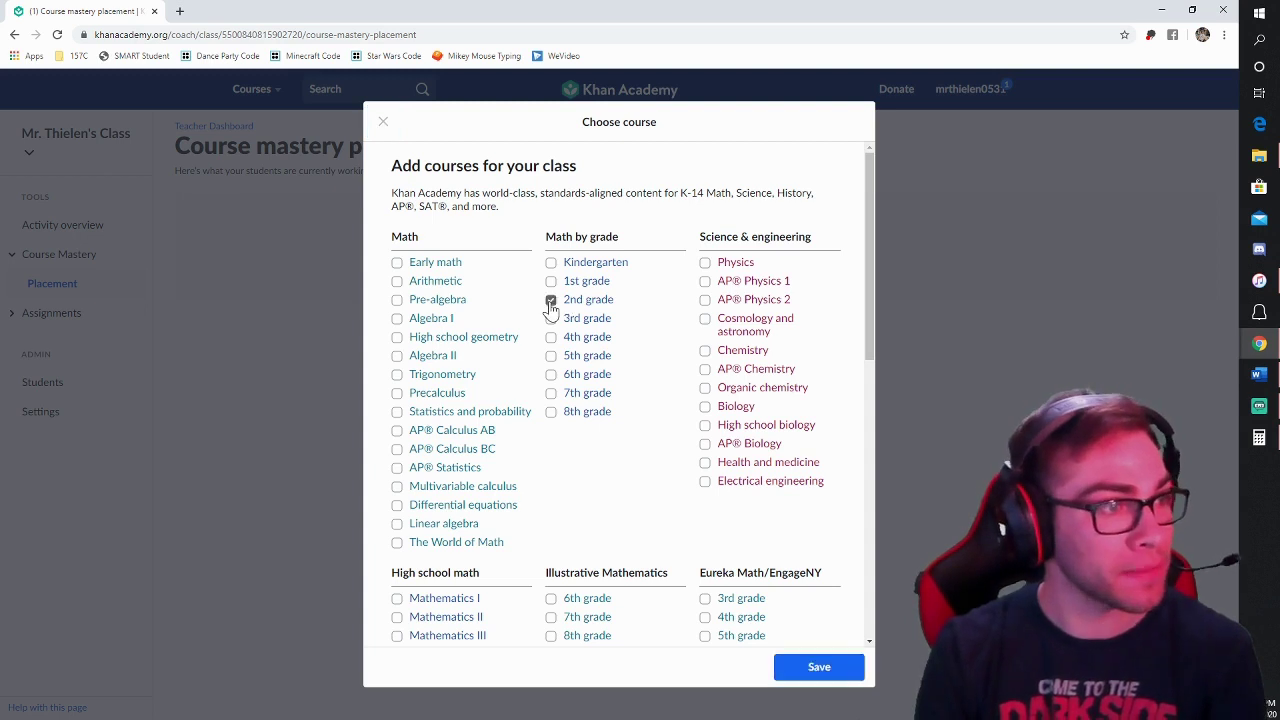
left_click(816, 677)
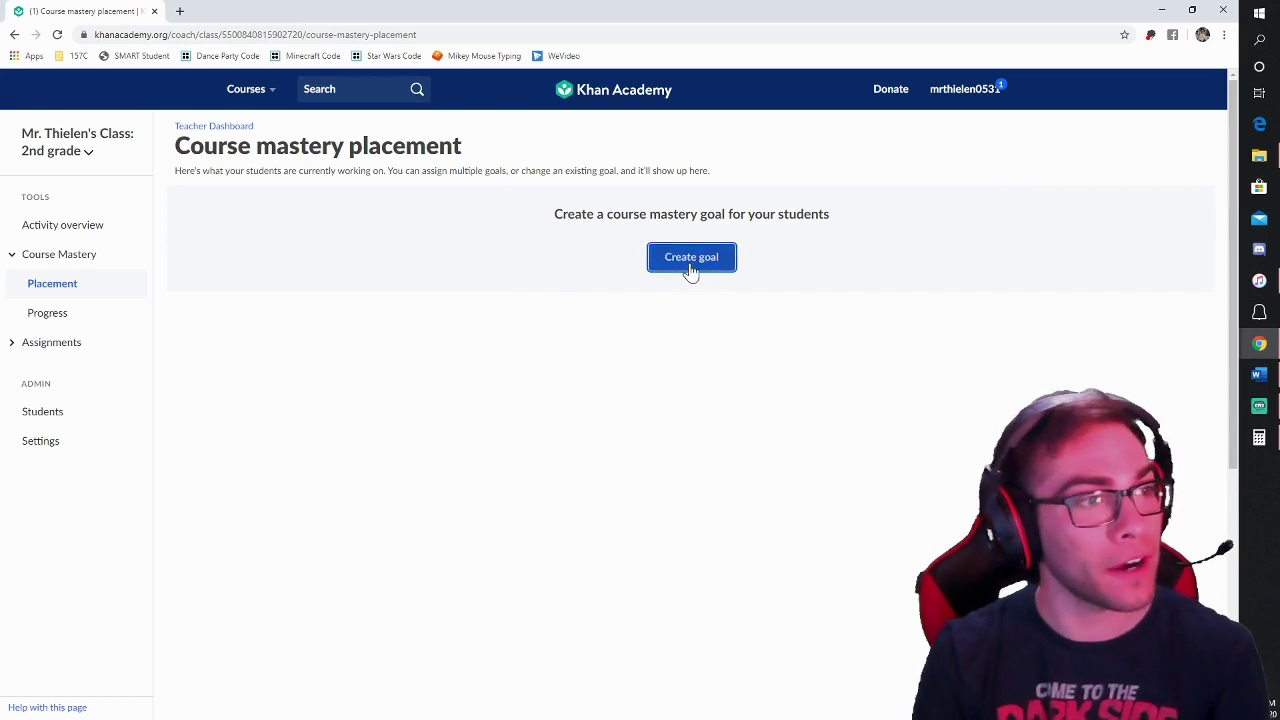
- Create a 2nd grade course mastery goal for both students, due Sep 17, 2020
left_click(691, 265)
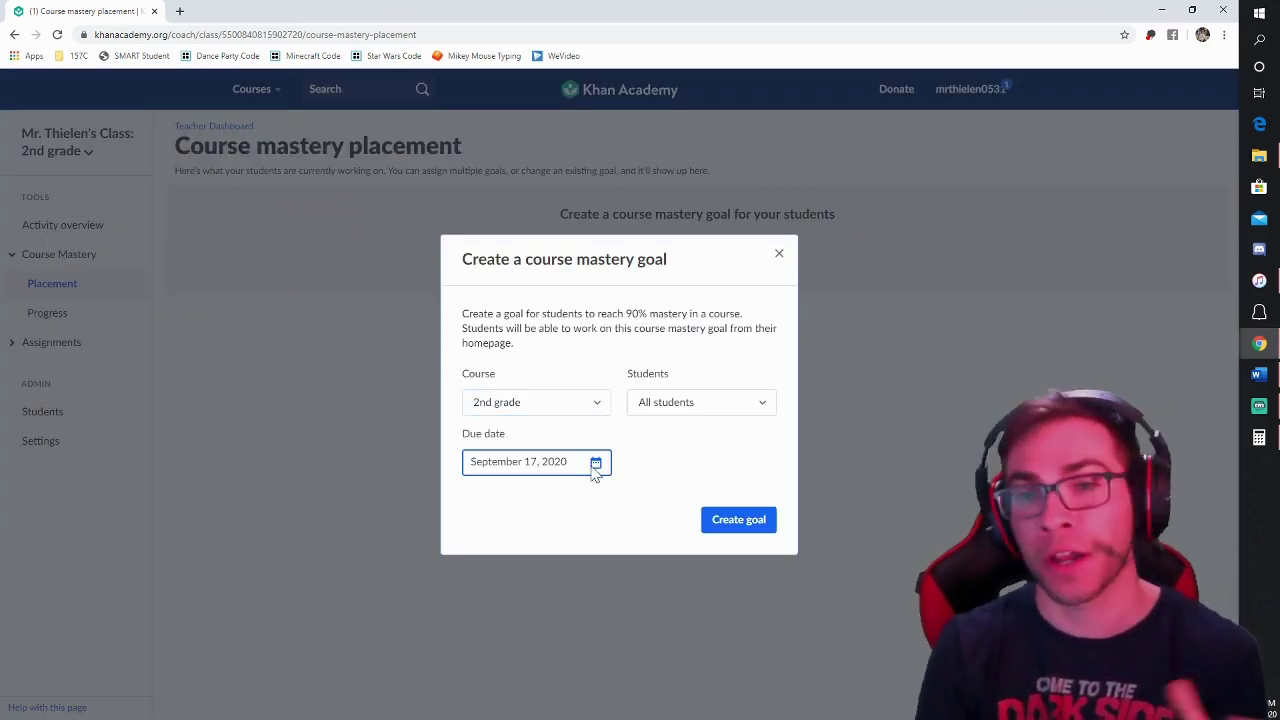
left_click(726, 520)
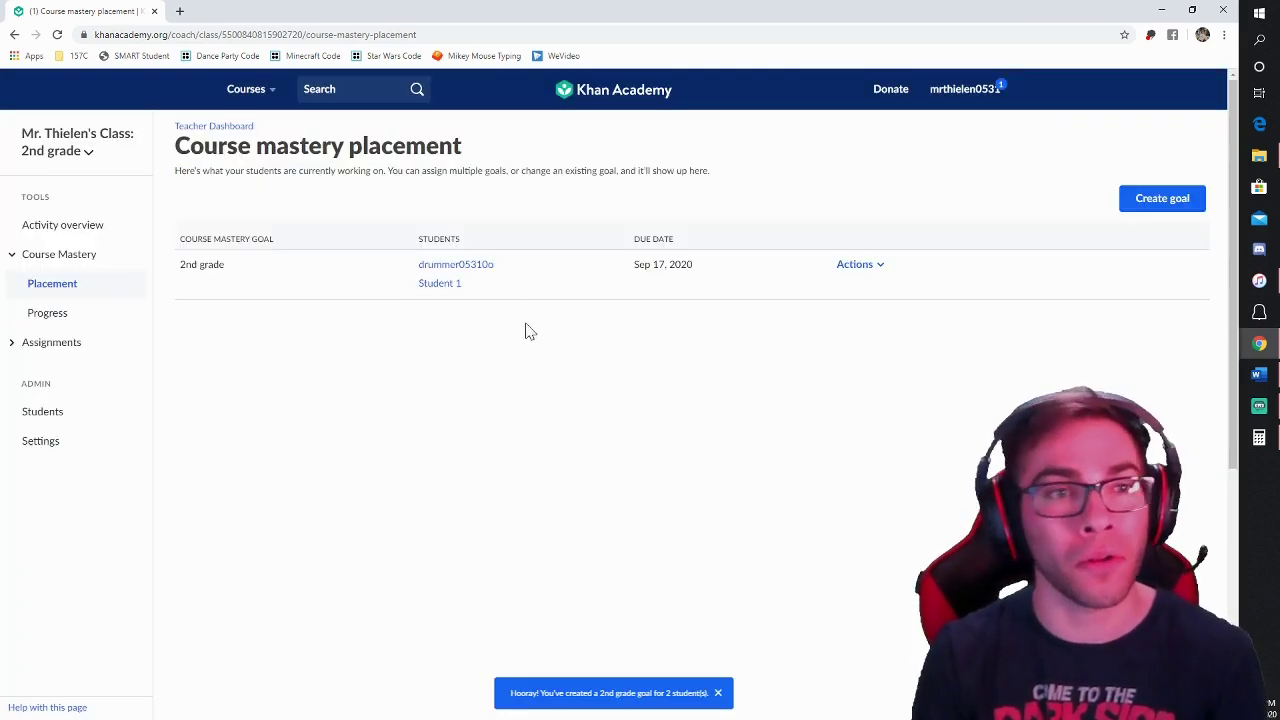
left_click(57, 350)
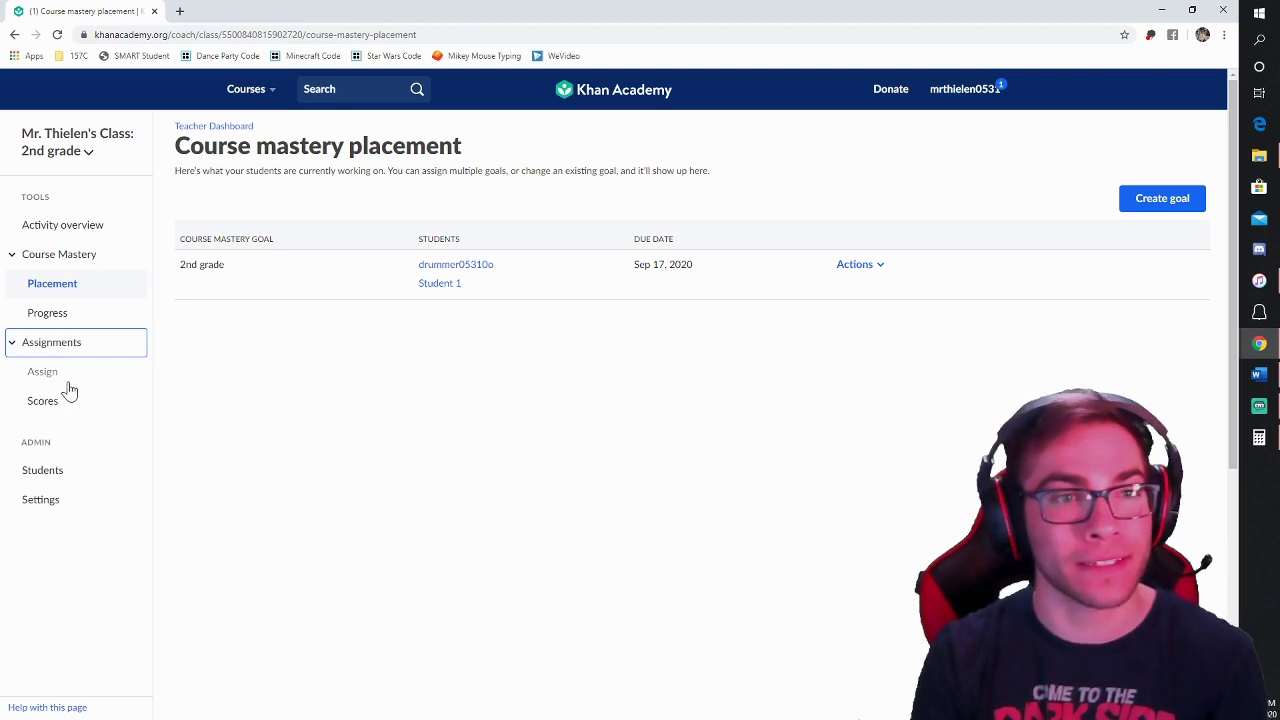
- On the Assign page, add 4th grade to the class's courses
left_click(63, 378)
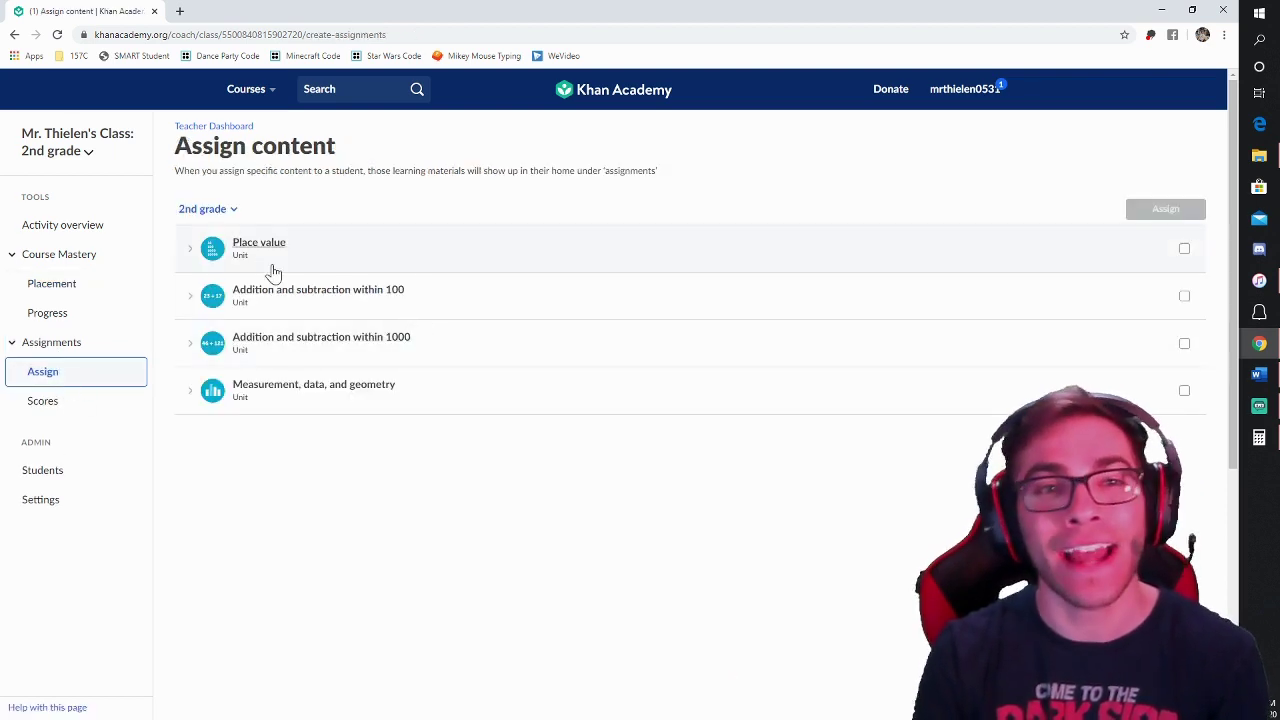
left_click(218, 211)
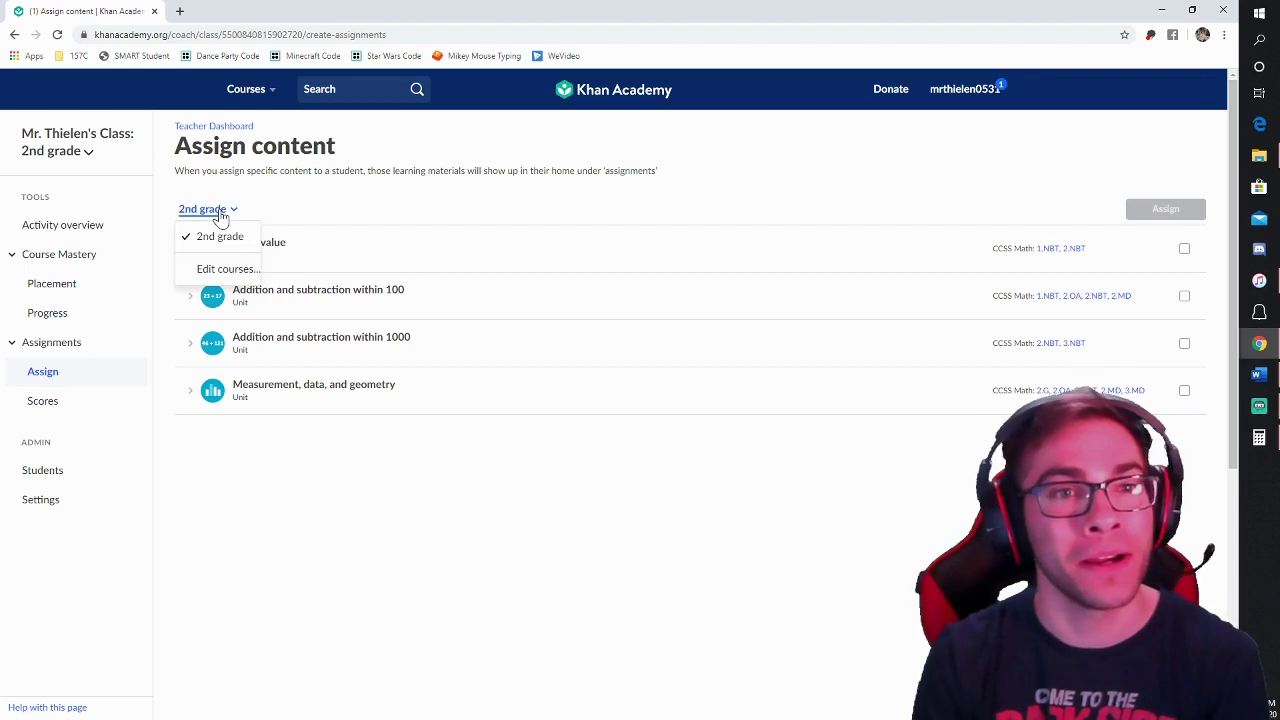
left_click(226, 272)
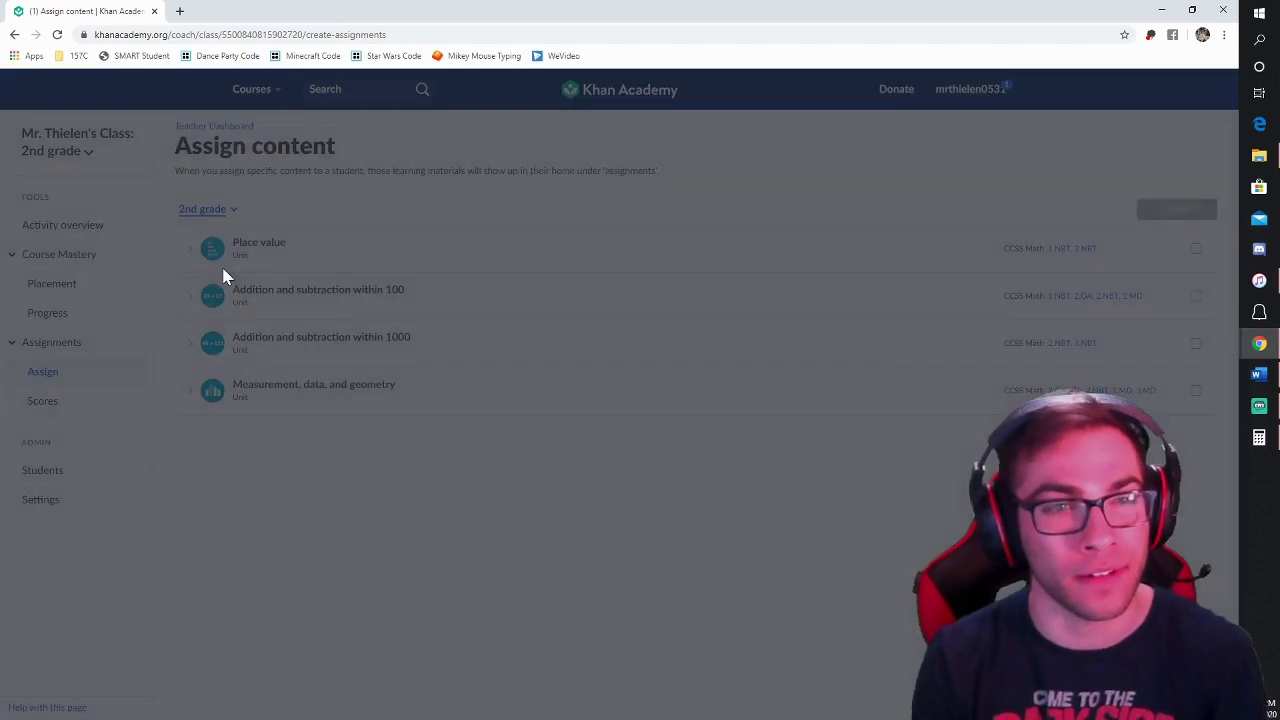
left_click(552, 340)
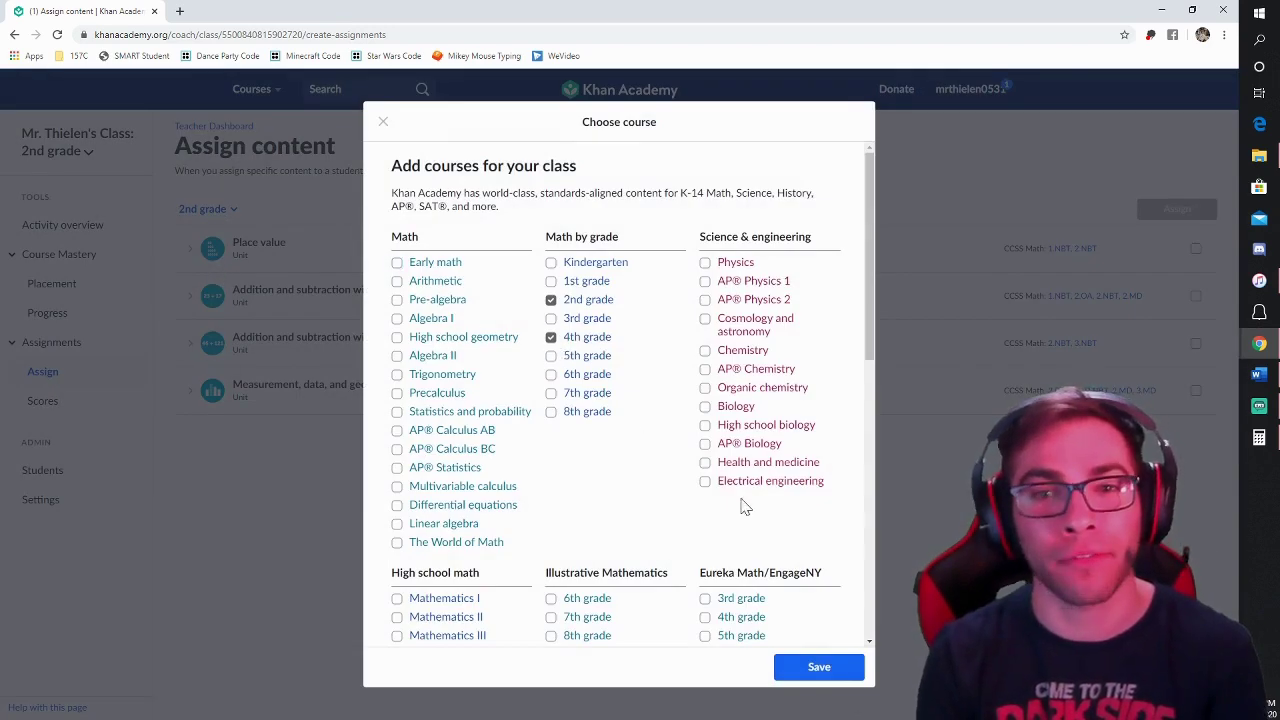
left_click(818, 666)
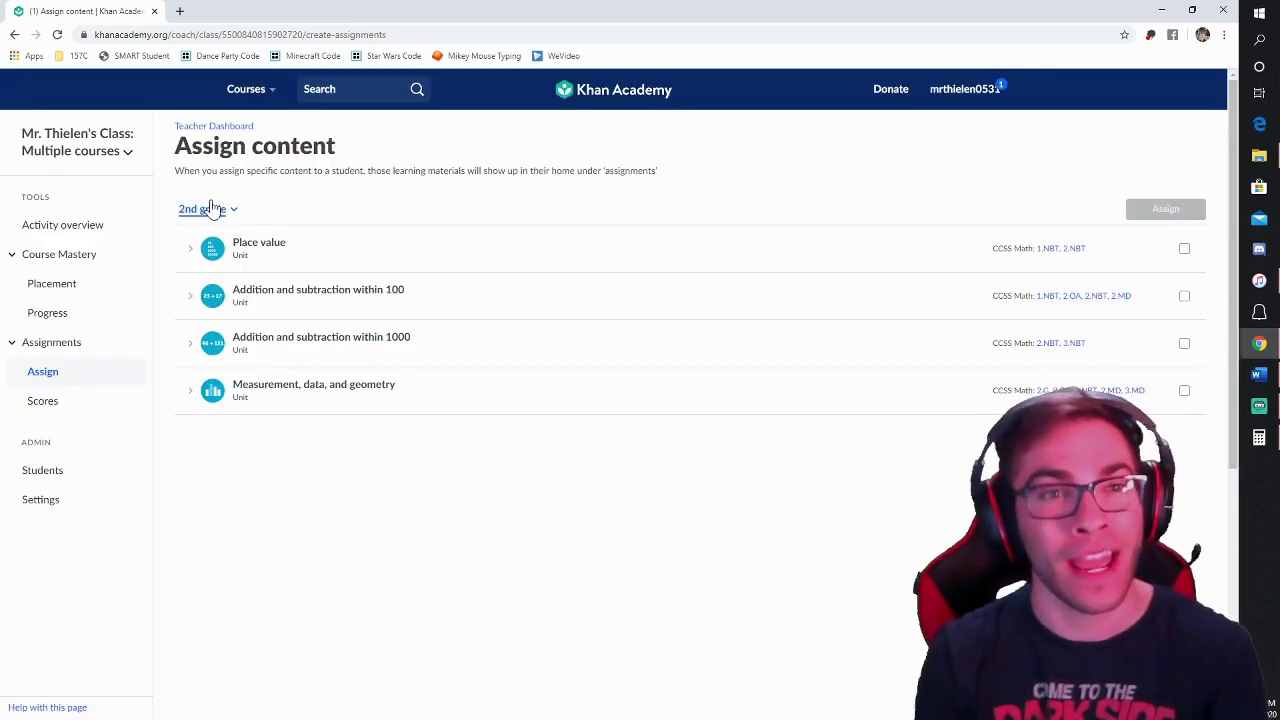
- In 4th grade's Multiply by 1-digit numbers unit, select the Comparing with multiplication lesson (6 items)
left_click(208, 209)
left_click(218, 264)
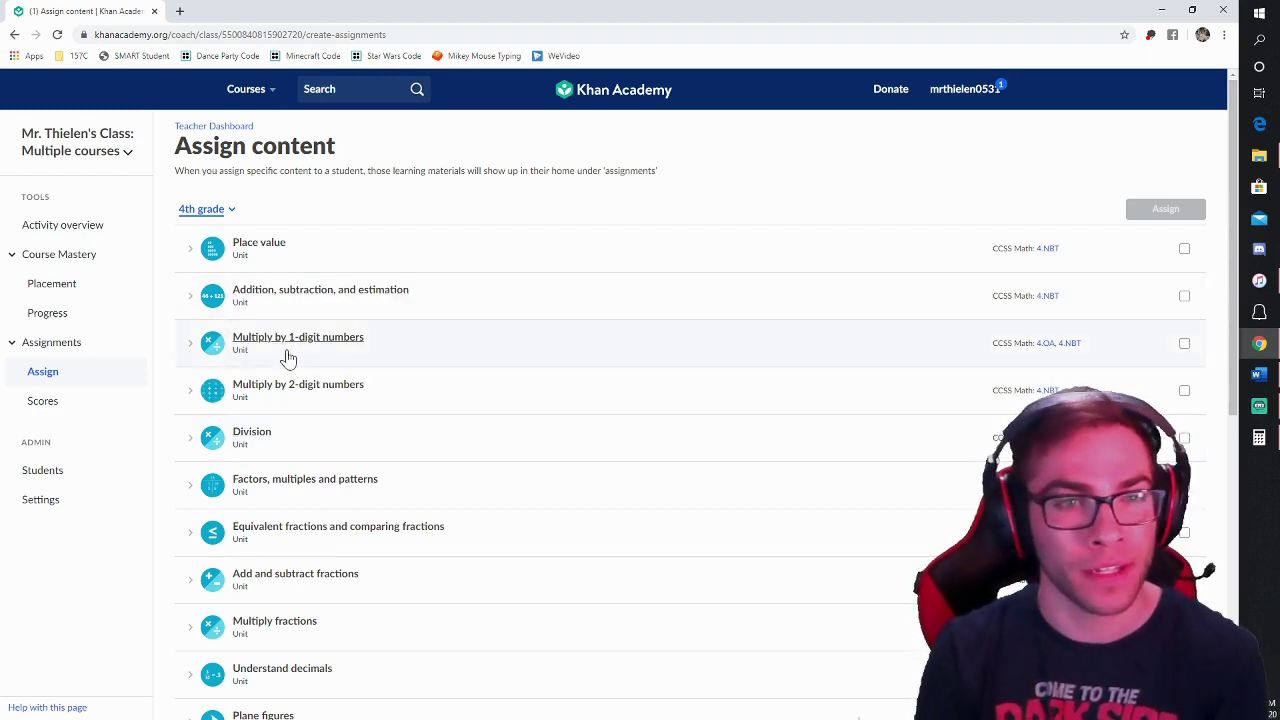
scroll(285, 360, "down", 1)
scroll(262, 397, "down", 1)
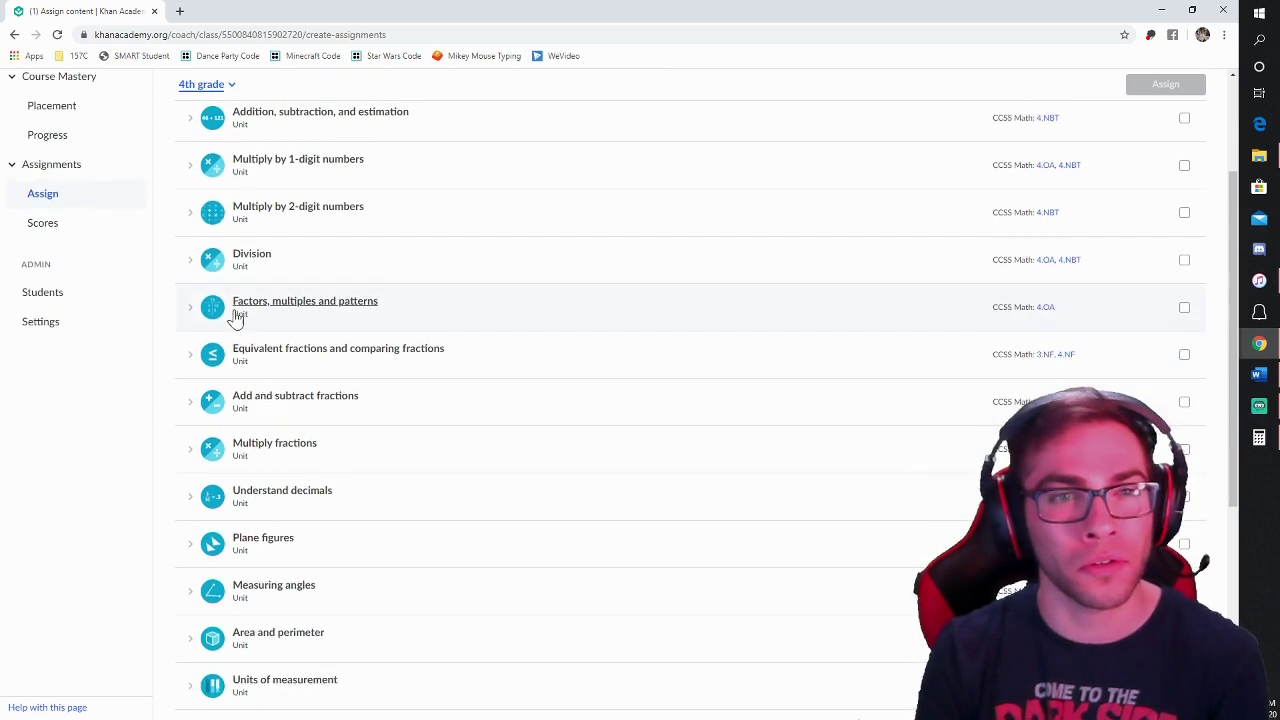
left_click(196, 172)
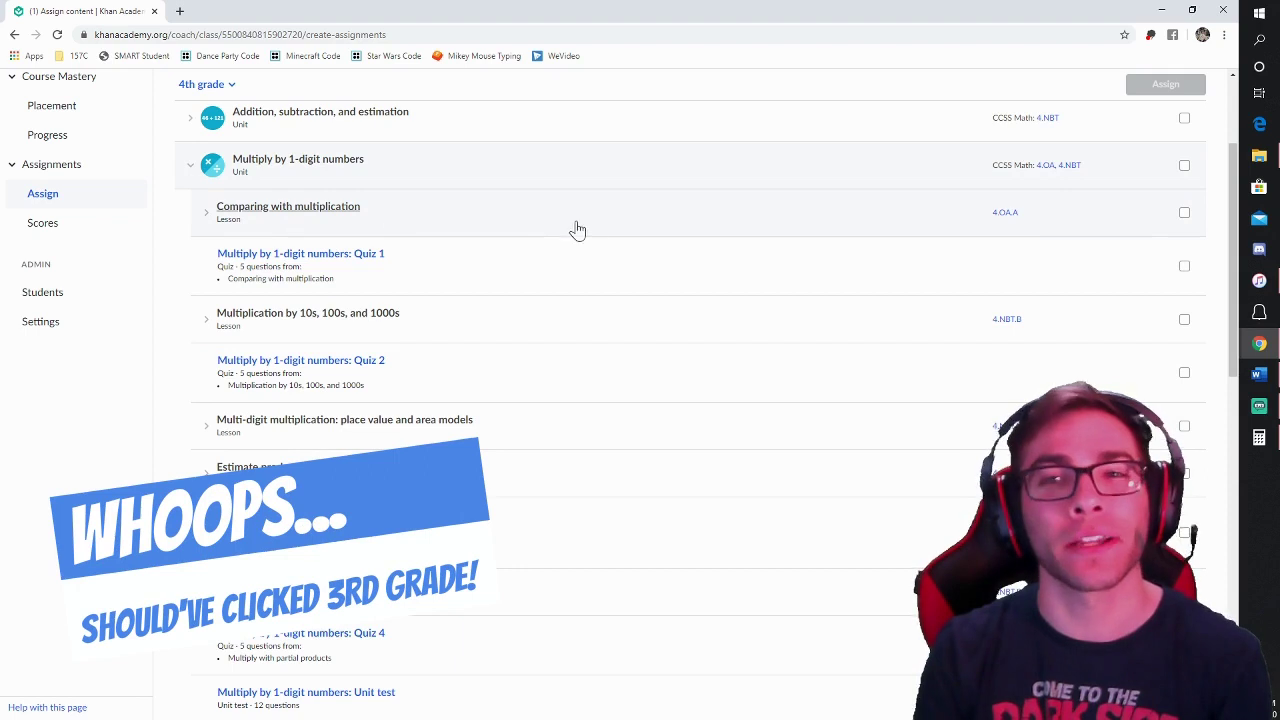
left_click(1184, 214)
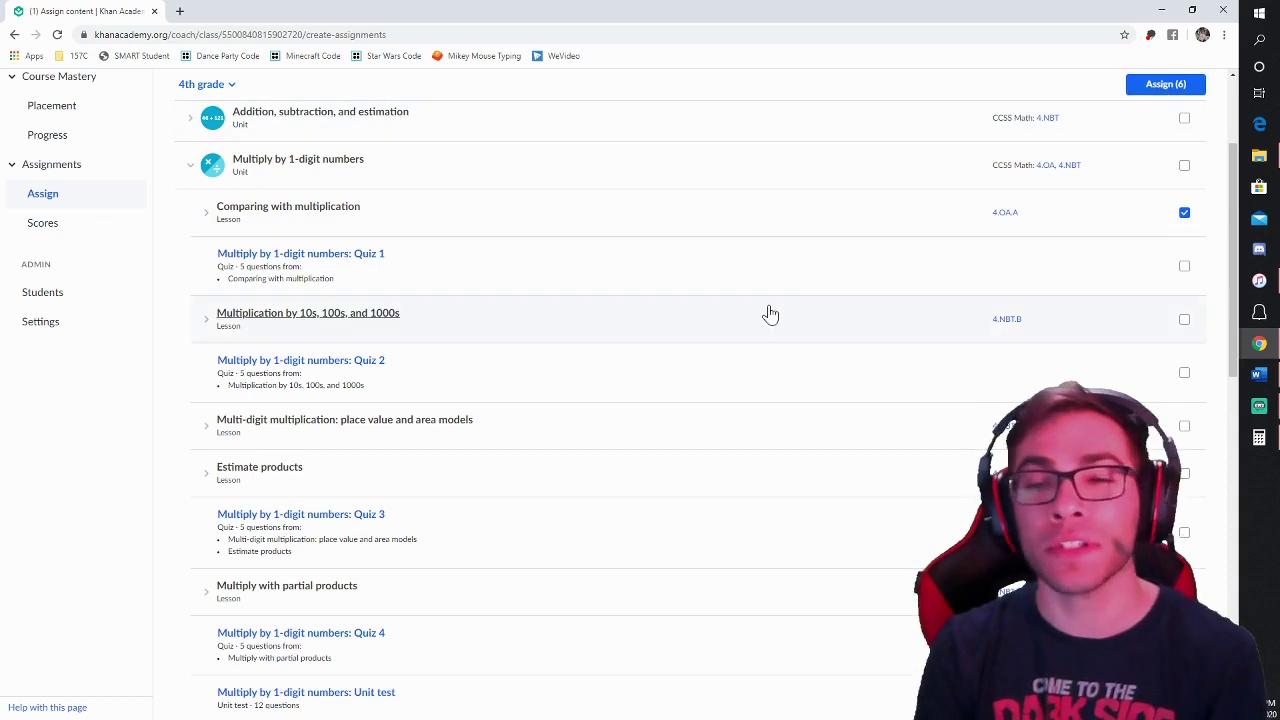
left_click(206, 216)
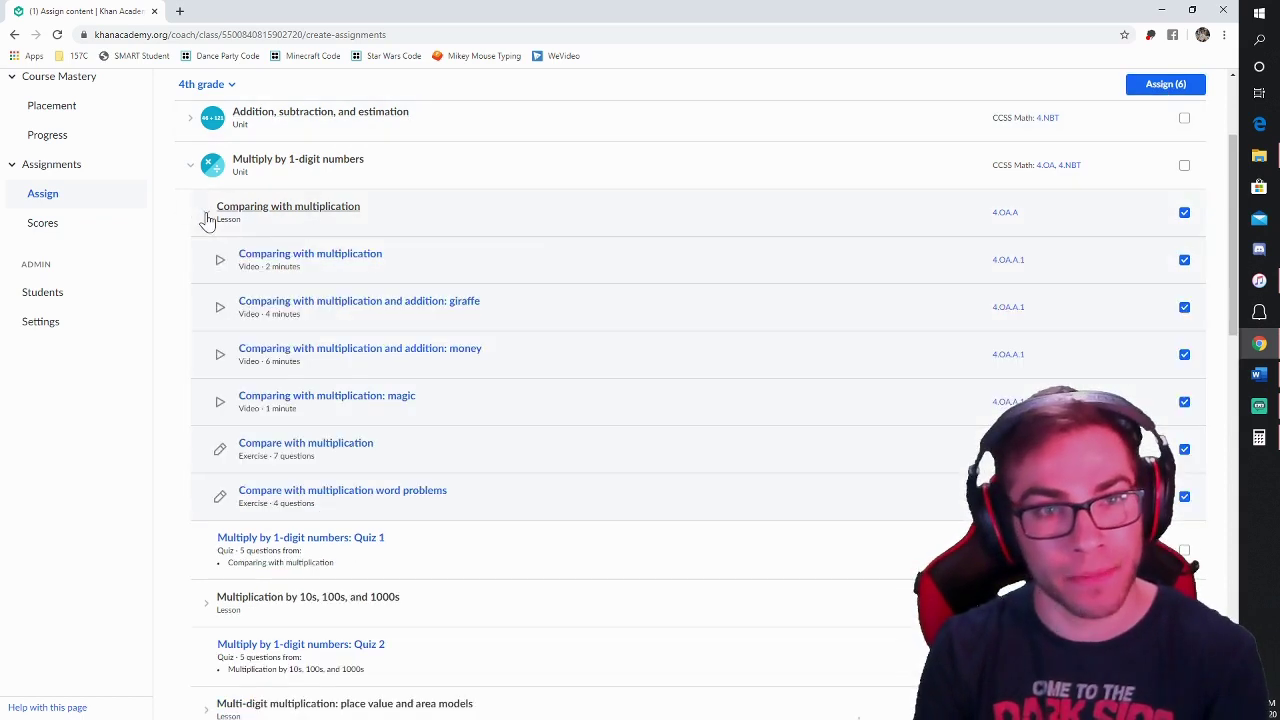
left_click(206, 216)
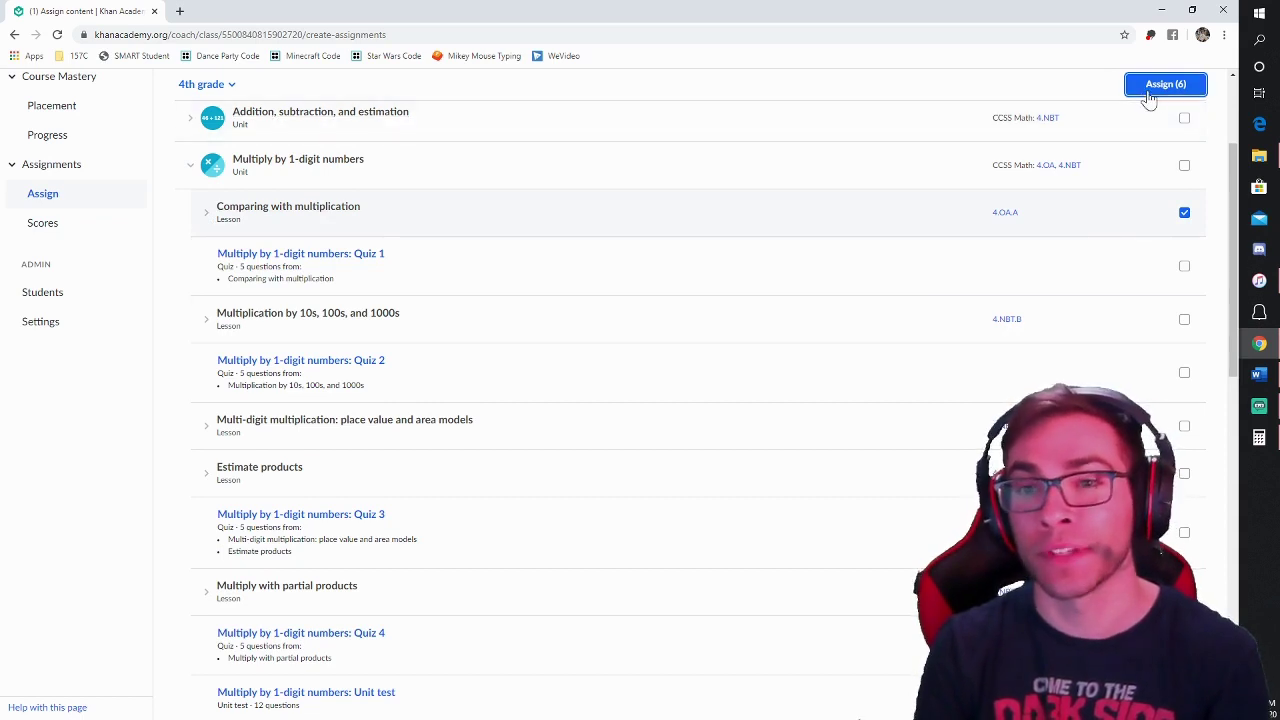
- Assign the 6 items to one student, excluding Student 1, with the same question set, due March 20
left_click(1160, 88)
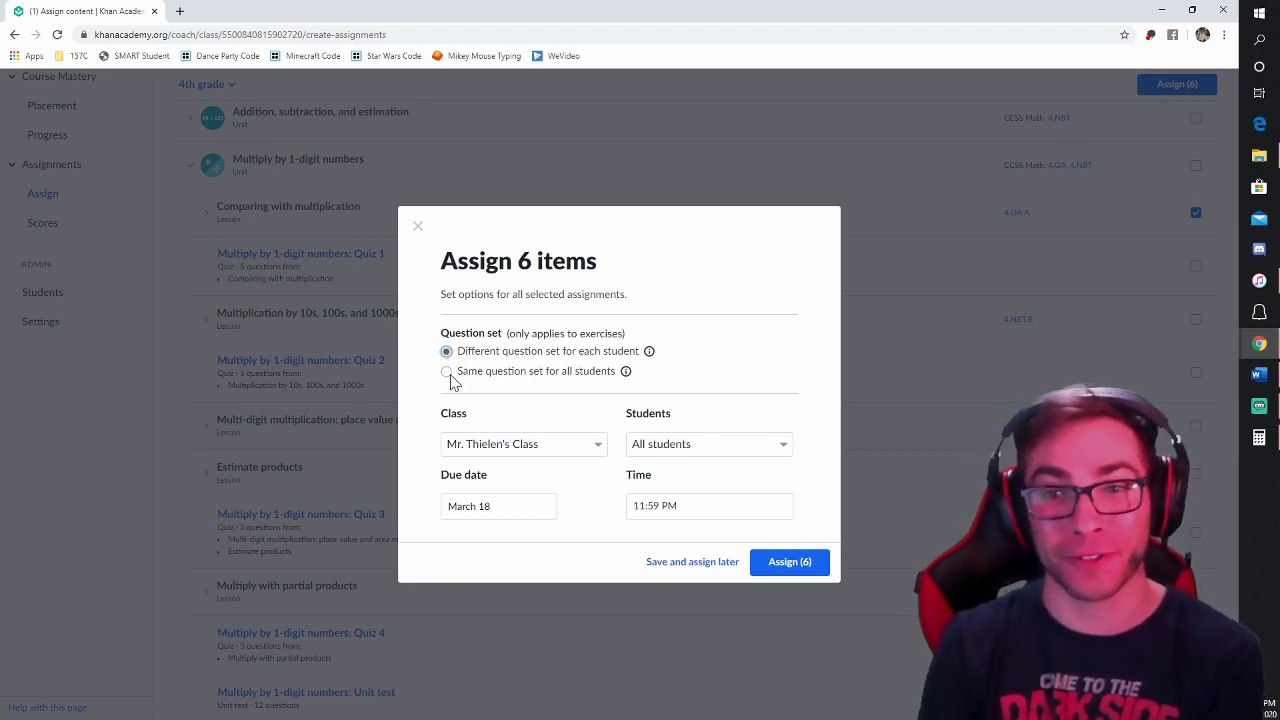
left_click(566, 452)
left_click(560, 432)
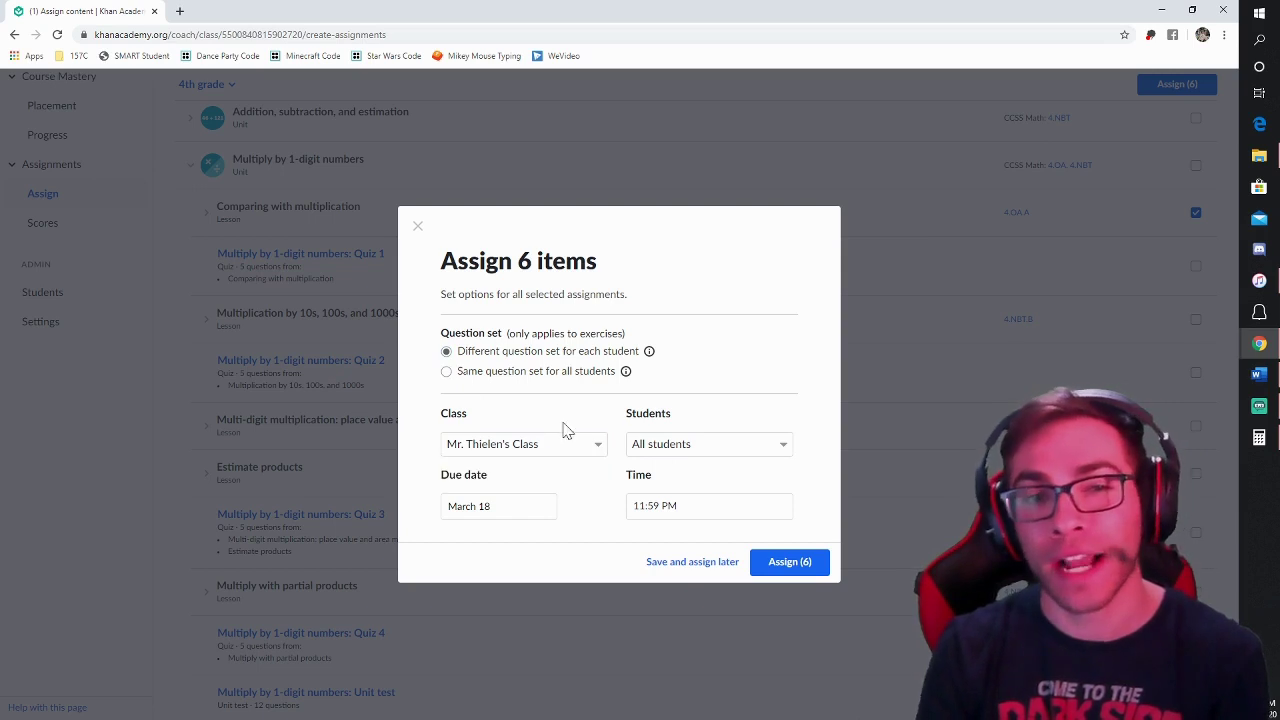
left_click(731, 445)
left_click(633, 531)
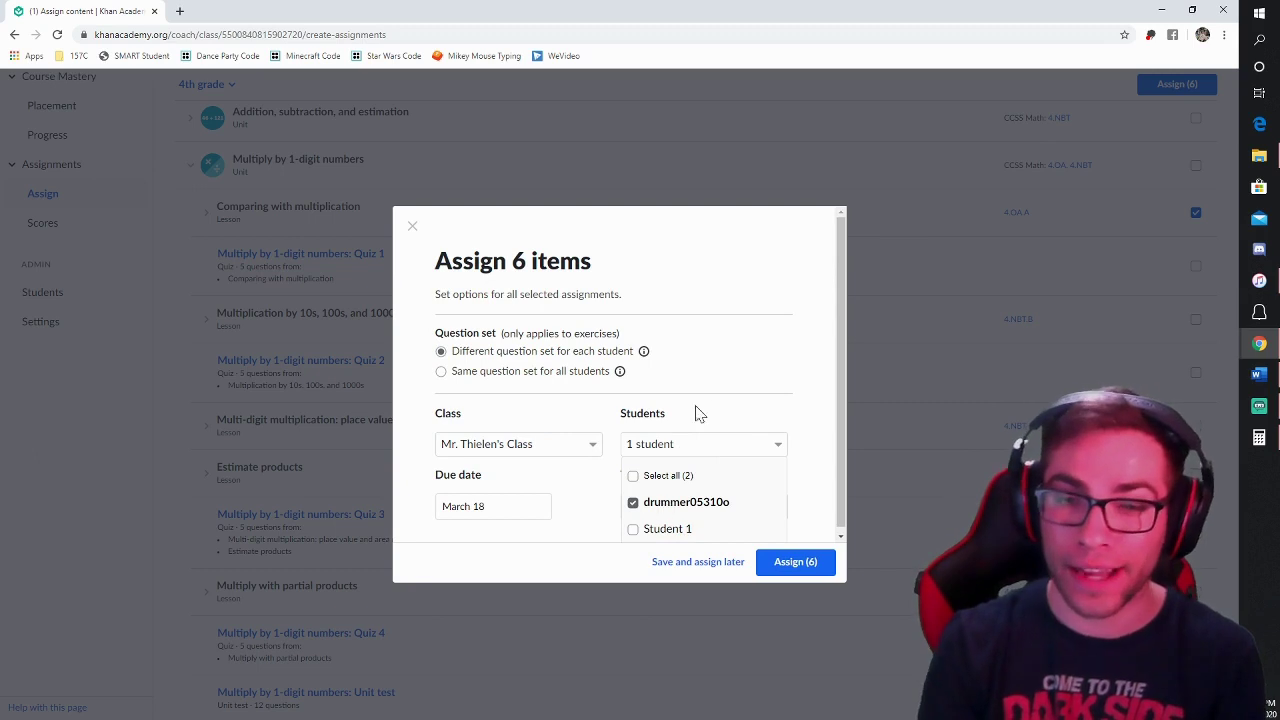
left_click(757, 374)
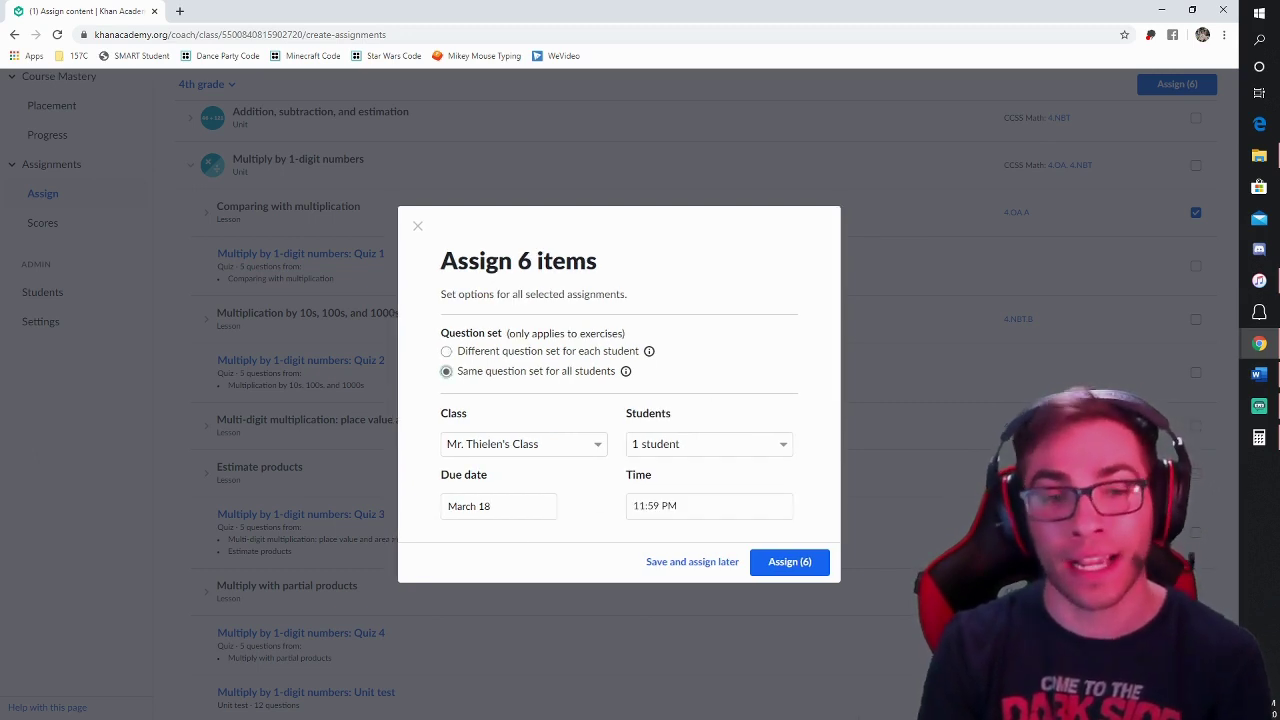
left_click(498, 506)
scroll(560, 530, "down", 4)
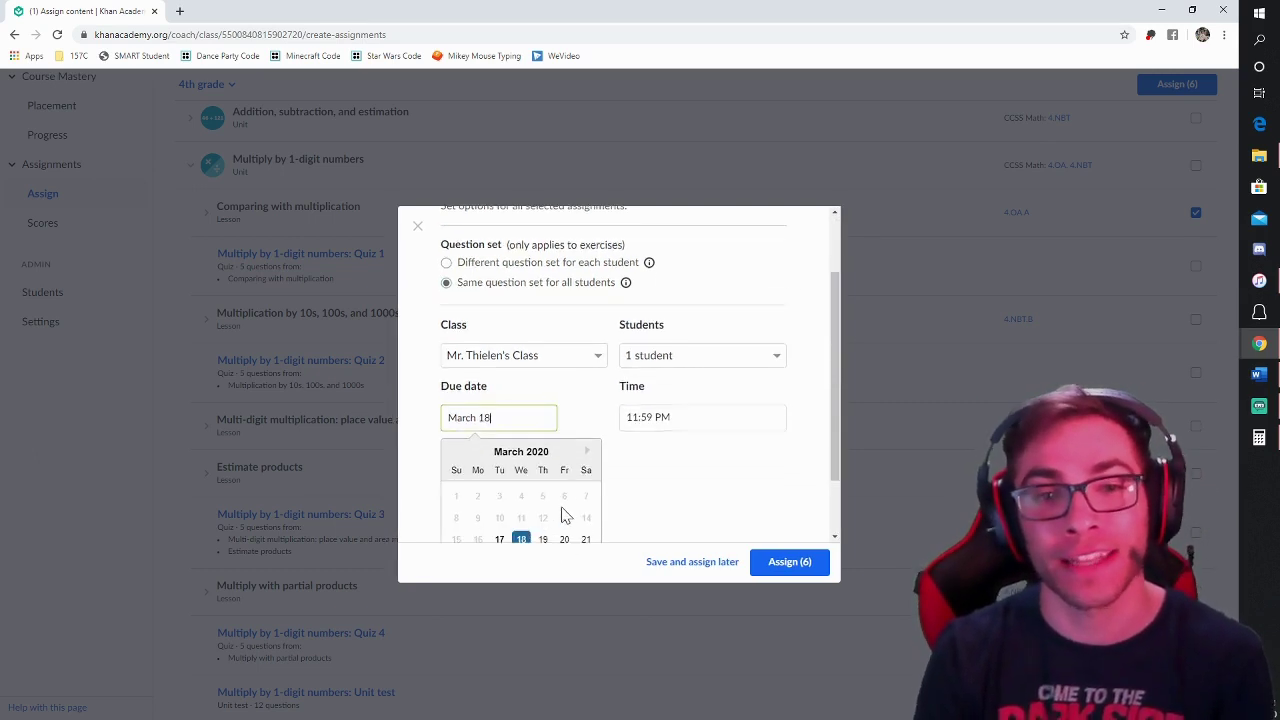
left_click(572, 458)
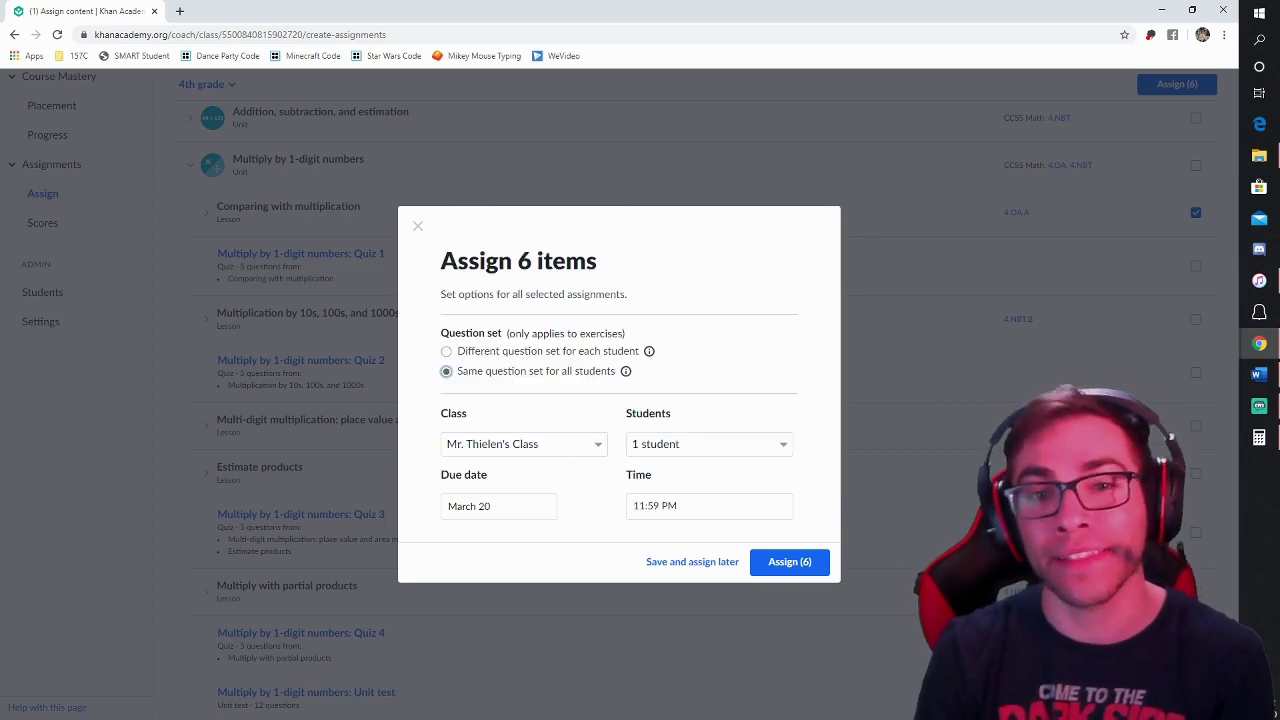
left_click(792, 566)
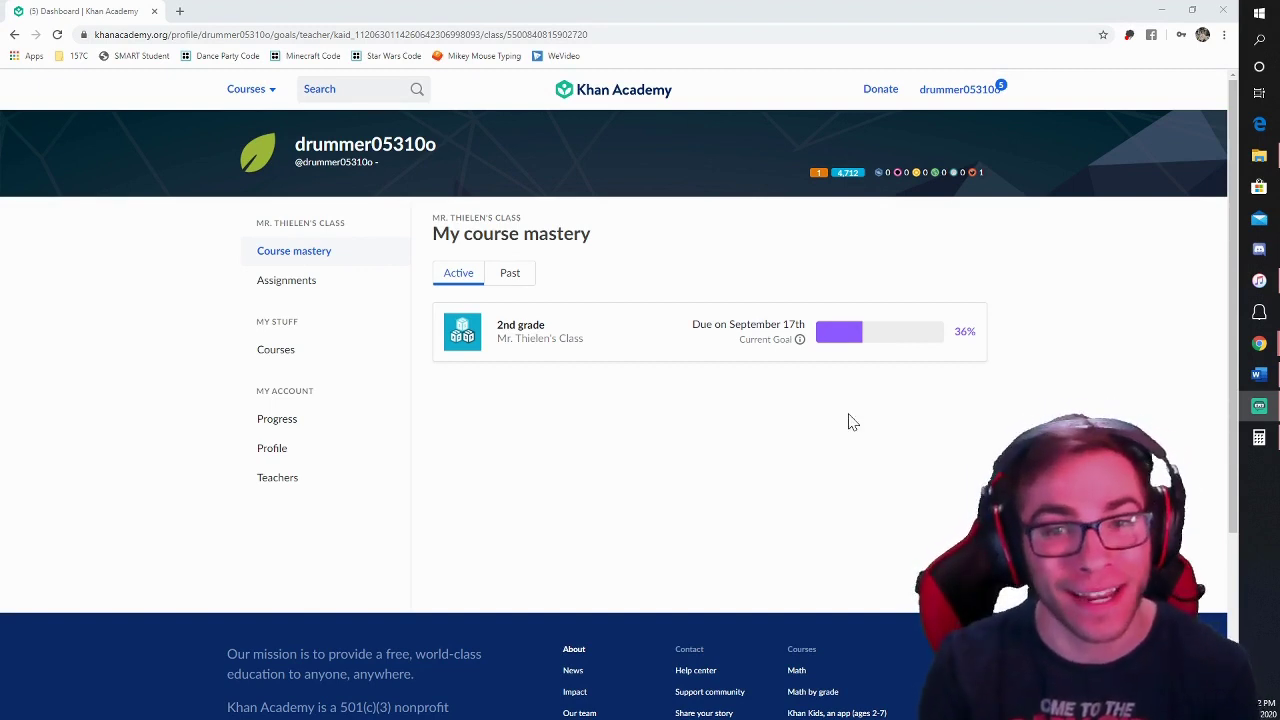
- As the student, view the 2nd grade course, then open the My assignments list
left_click(729, 344)
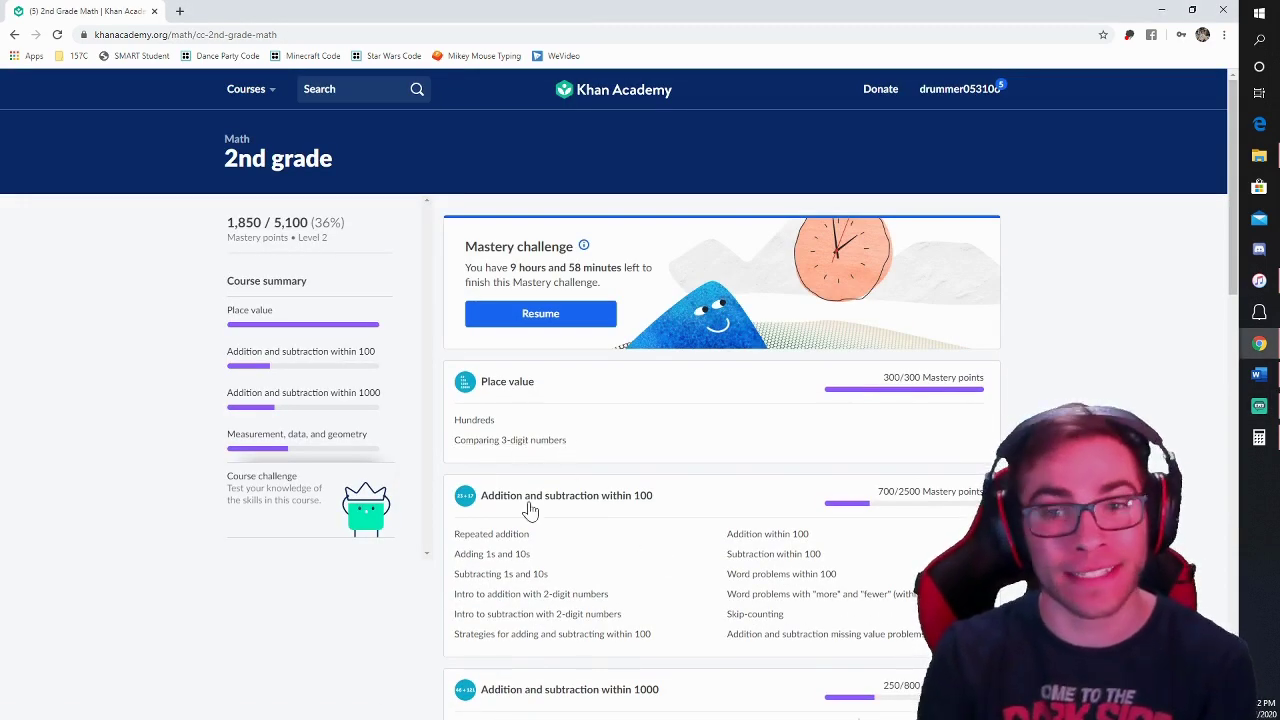
scroll(568, 545, "down", 1)
scroll(568, 545, "up", 2)
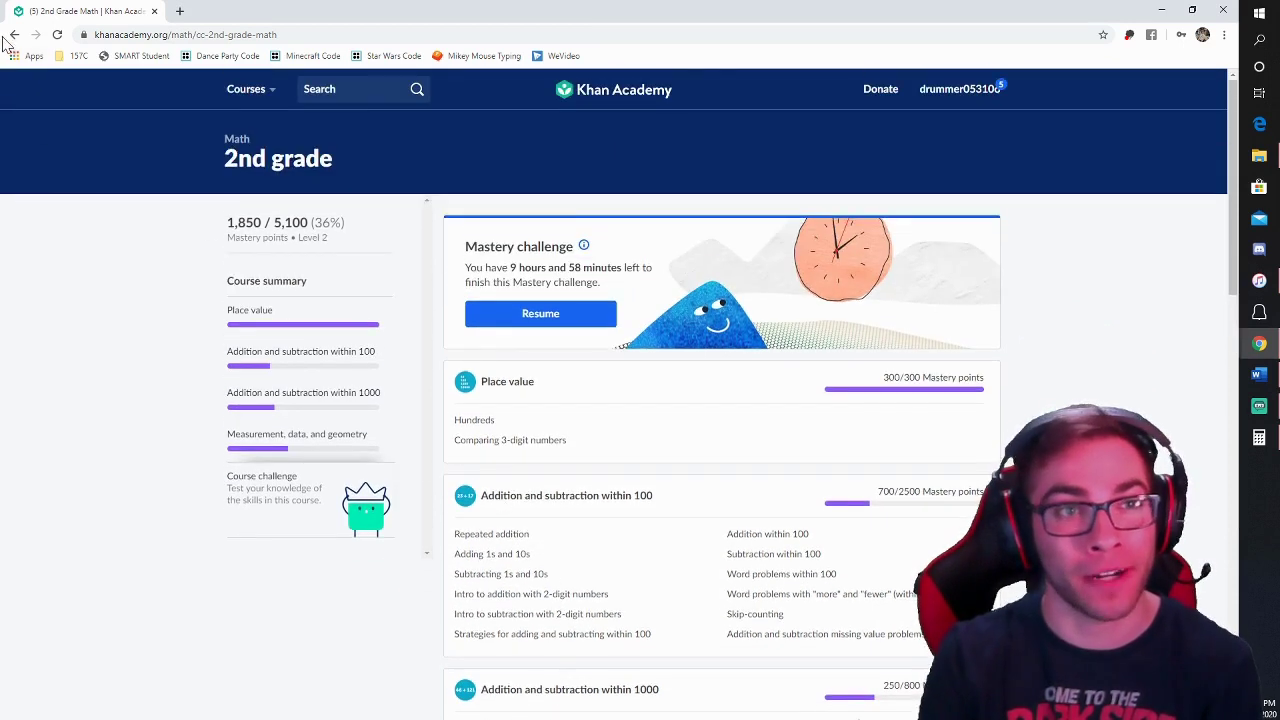
left_click(13, 37)
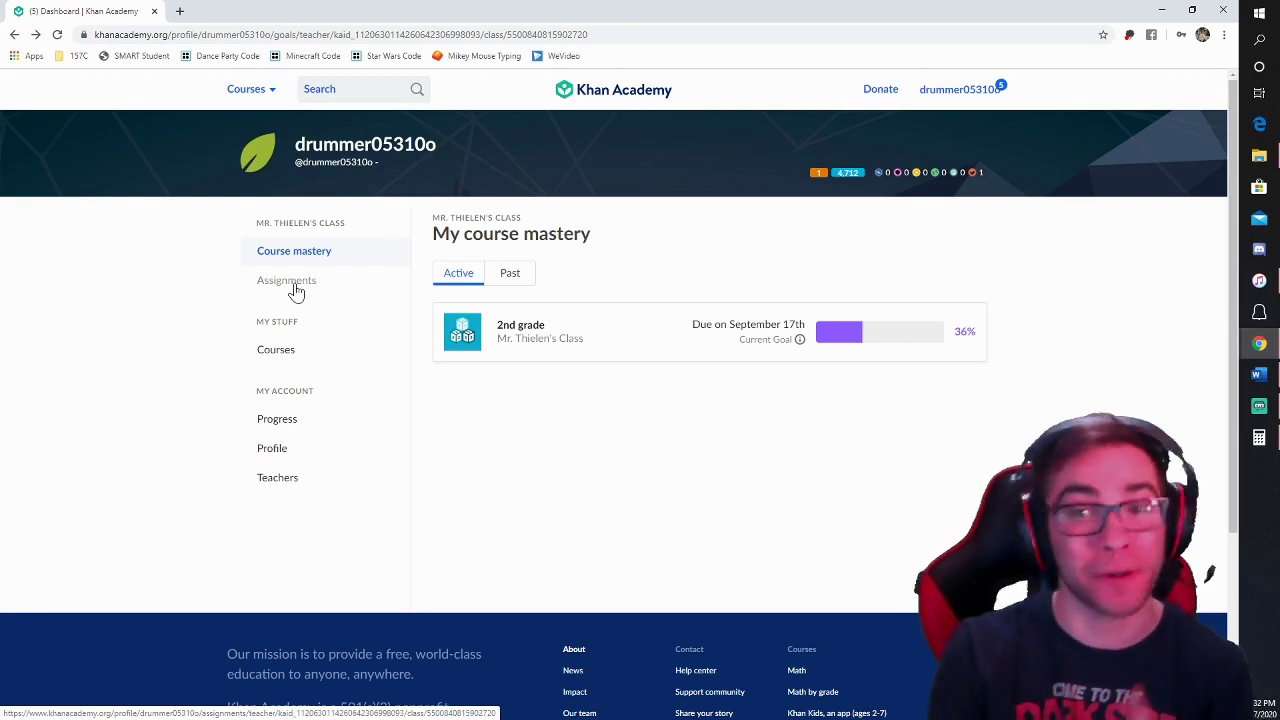
left_click(294, 287)
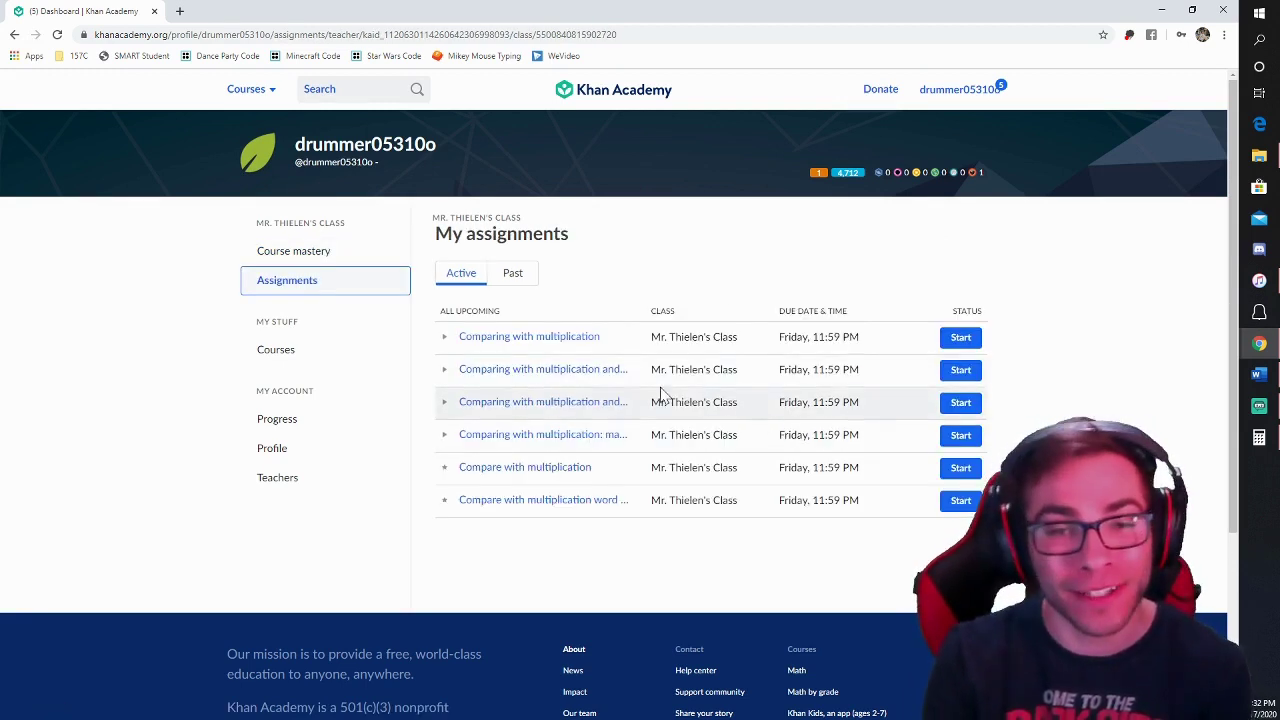
- Start the first Comparing with multiplication assignment, pause its video, and close the viewer
left_click(962, 338)
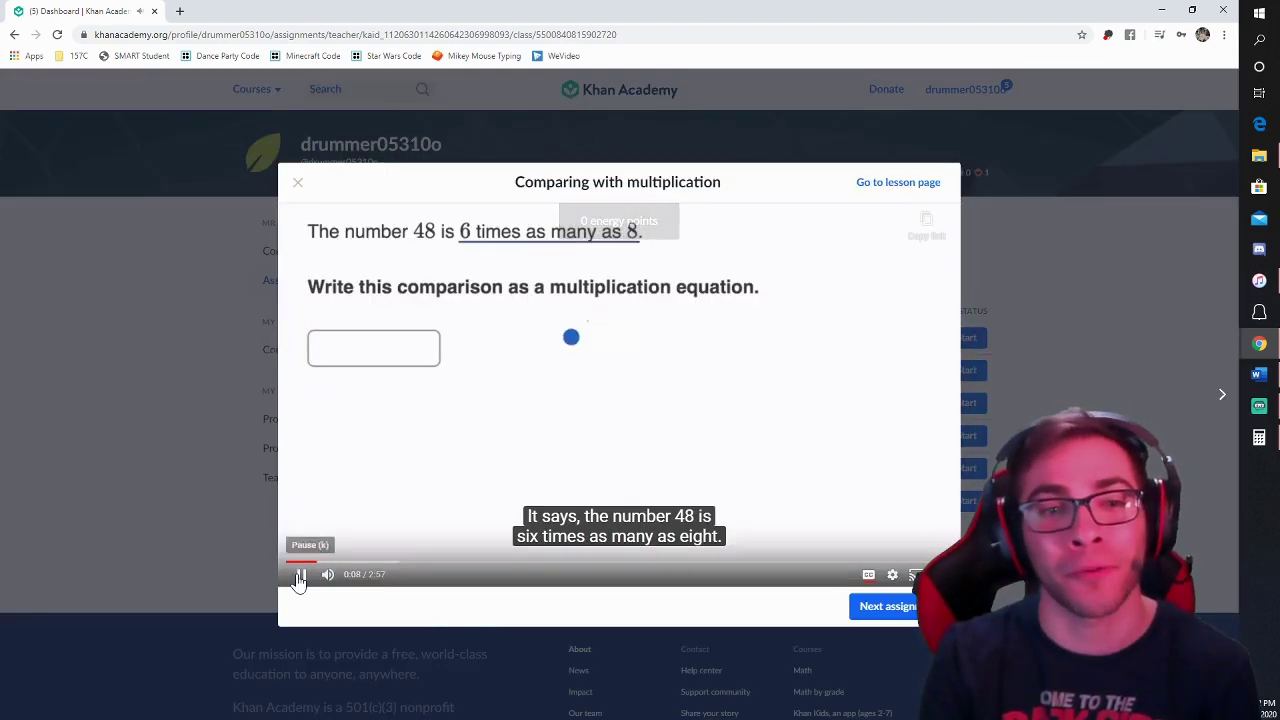
left_click(300, 574)
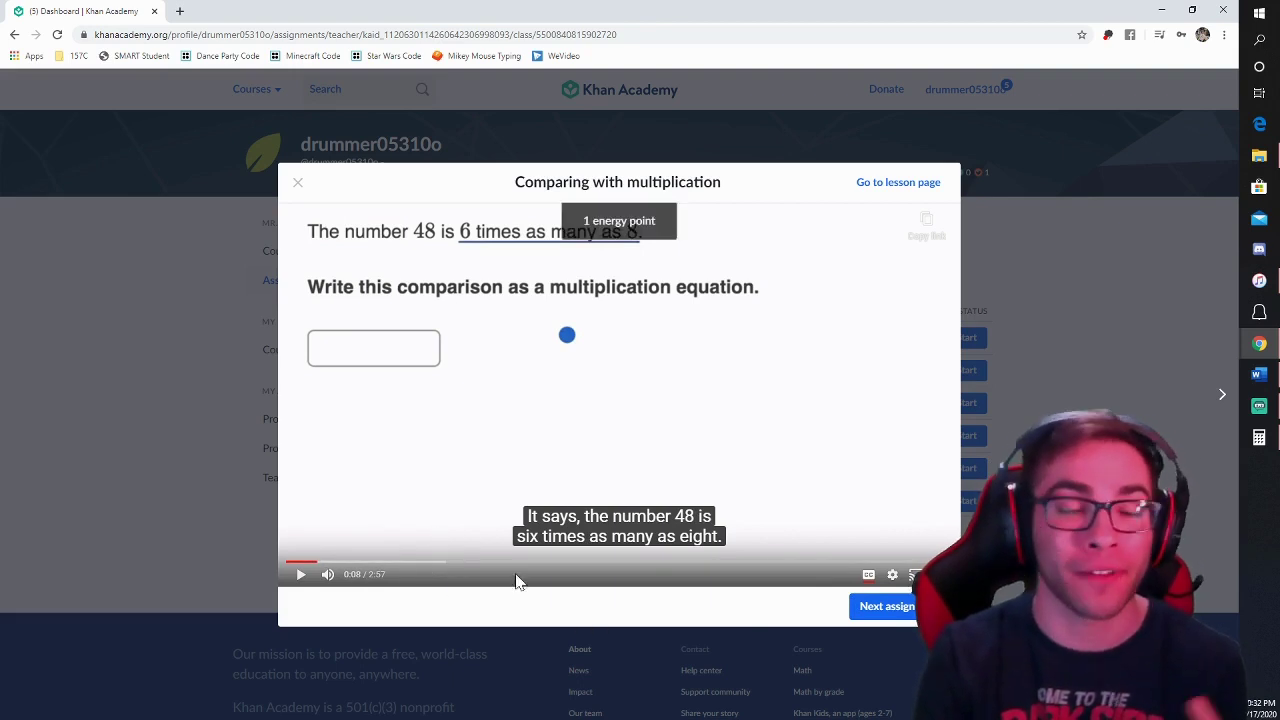
left_click(297, 182)
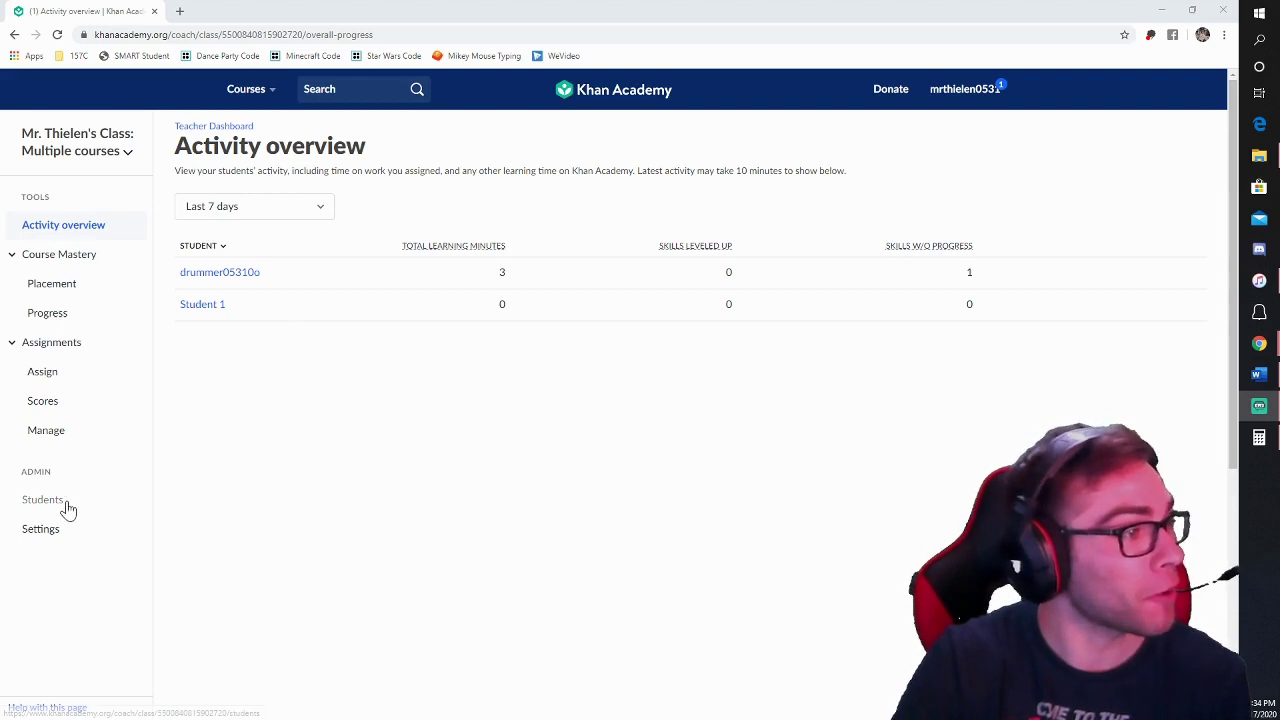
- Check the 2nd grade placement and goal options, then view course mastery progress (18% class median)
left_click(54, 290)
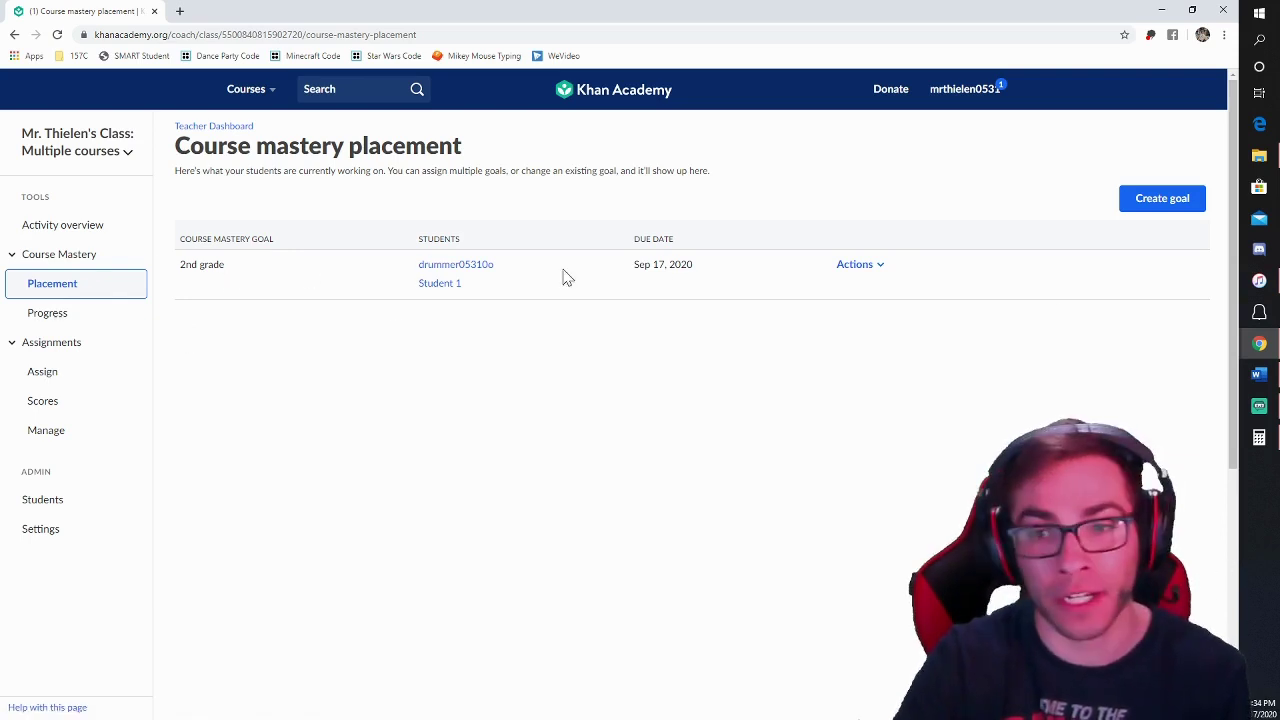
left_click(860, 270)
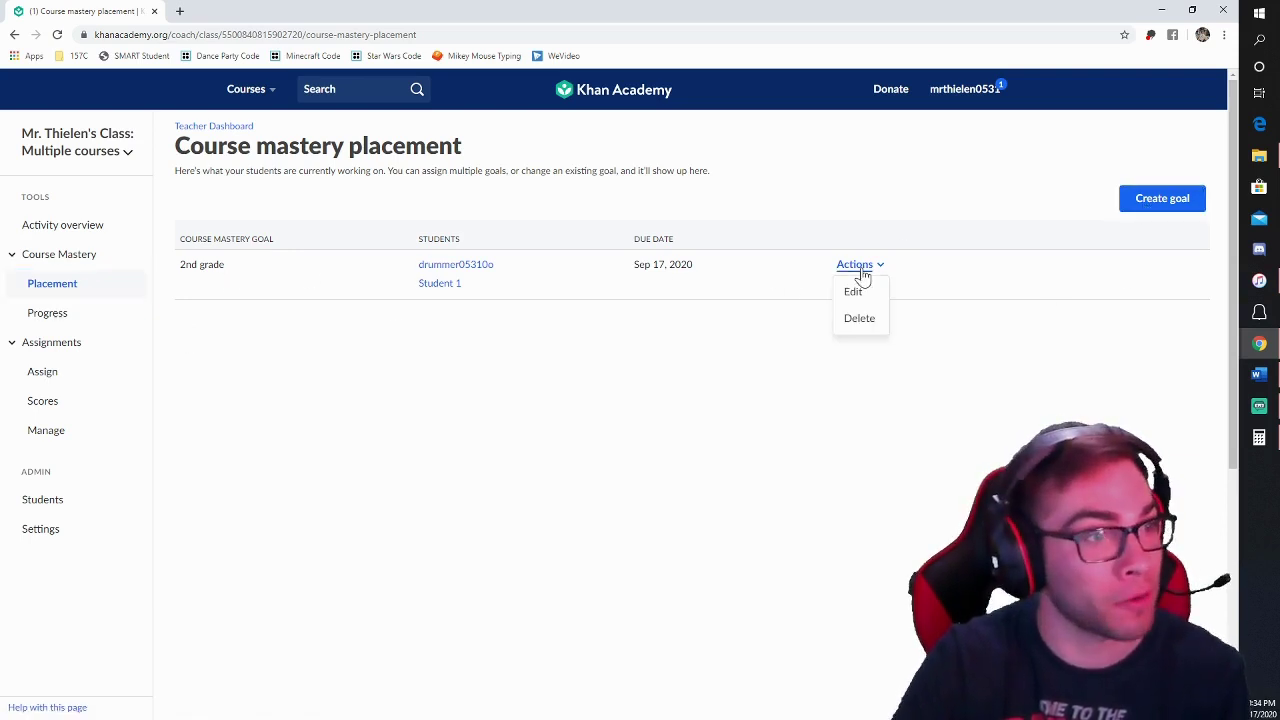
left_click(826, 485)
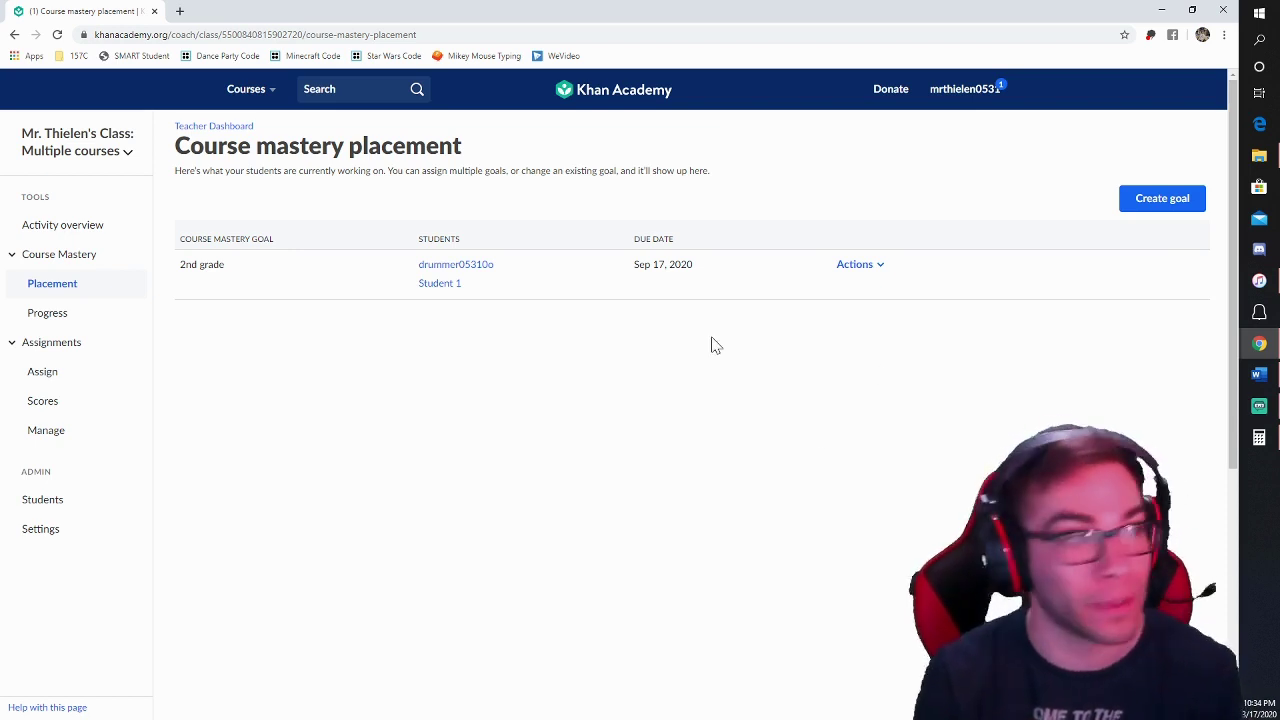
left_click(46, 316)
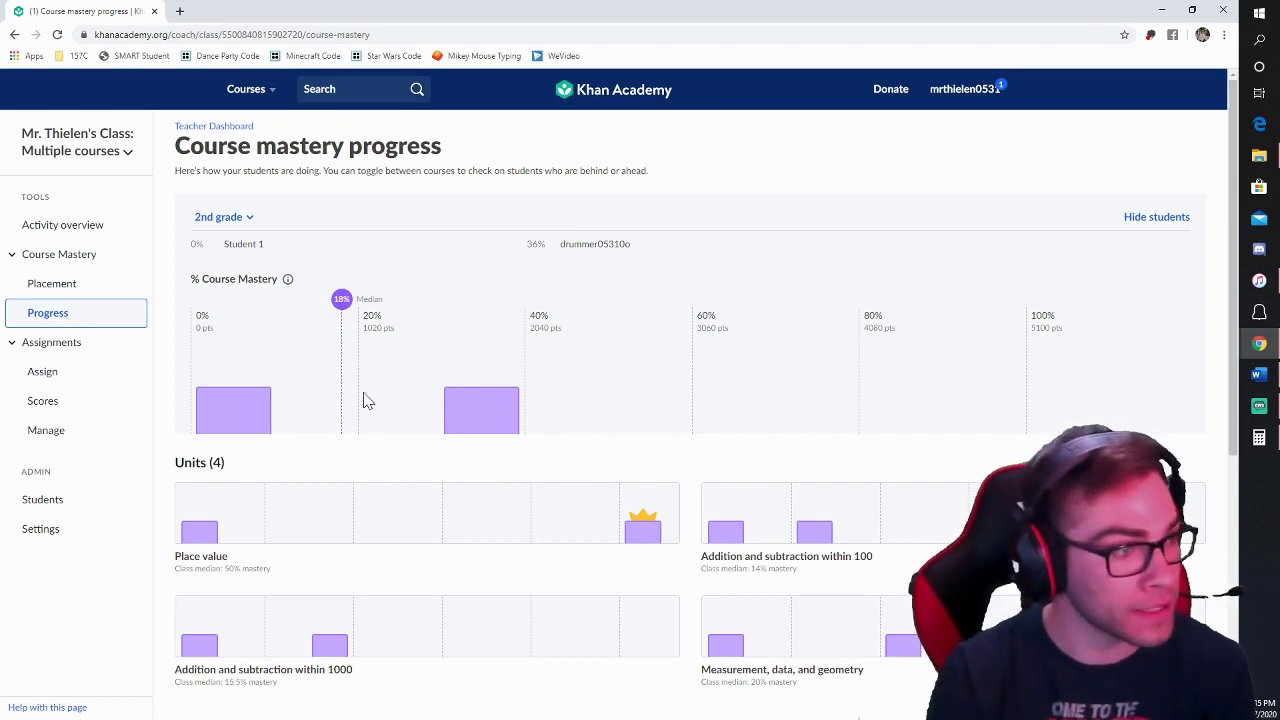
scroll(365, 400, "down", 2)
scroll(490, 332, "up", 2)
mouse_move(470, 415)
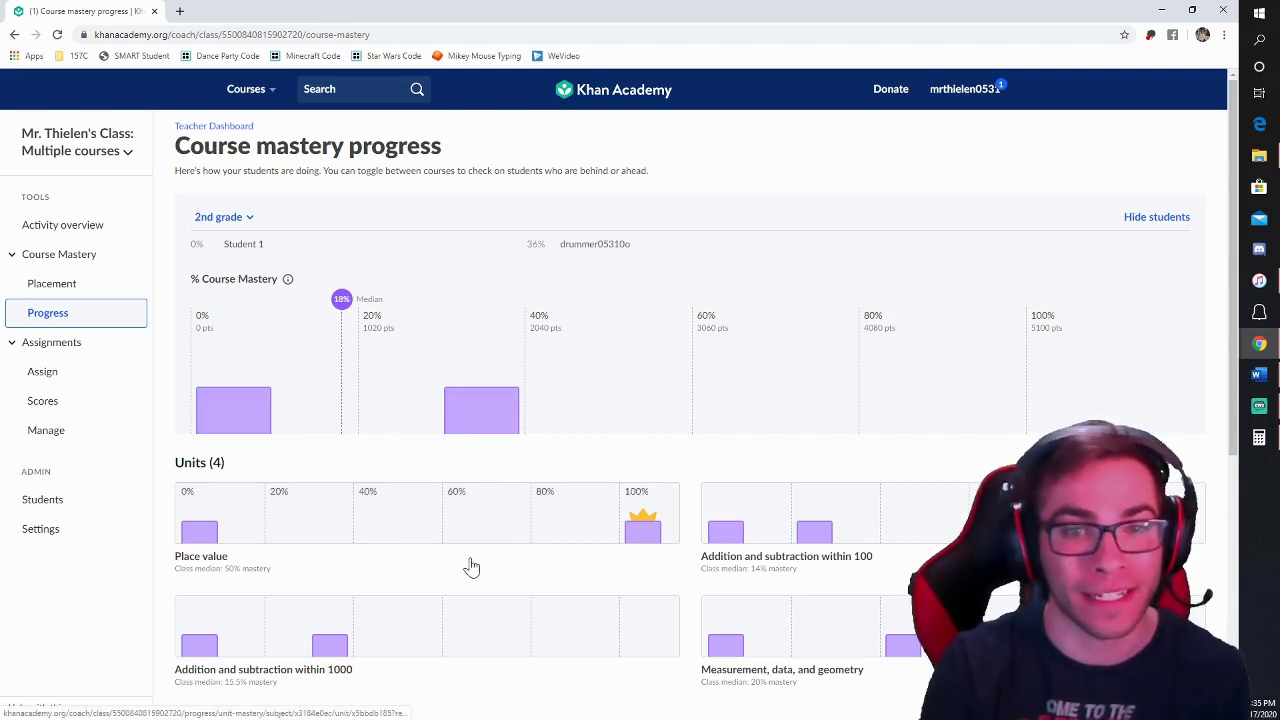
scroll(469, 566, "down", 2)
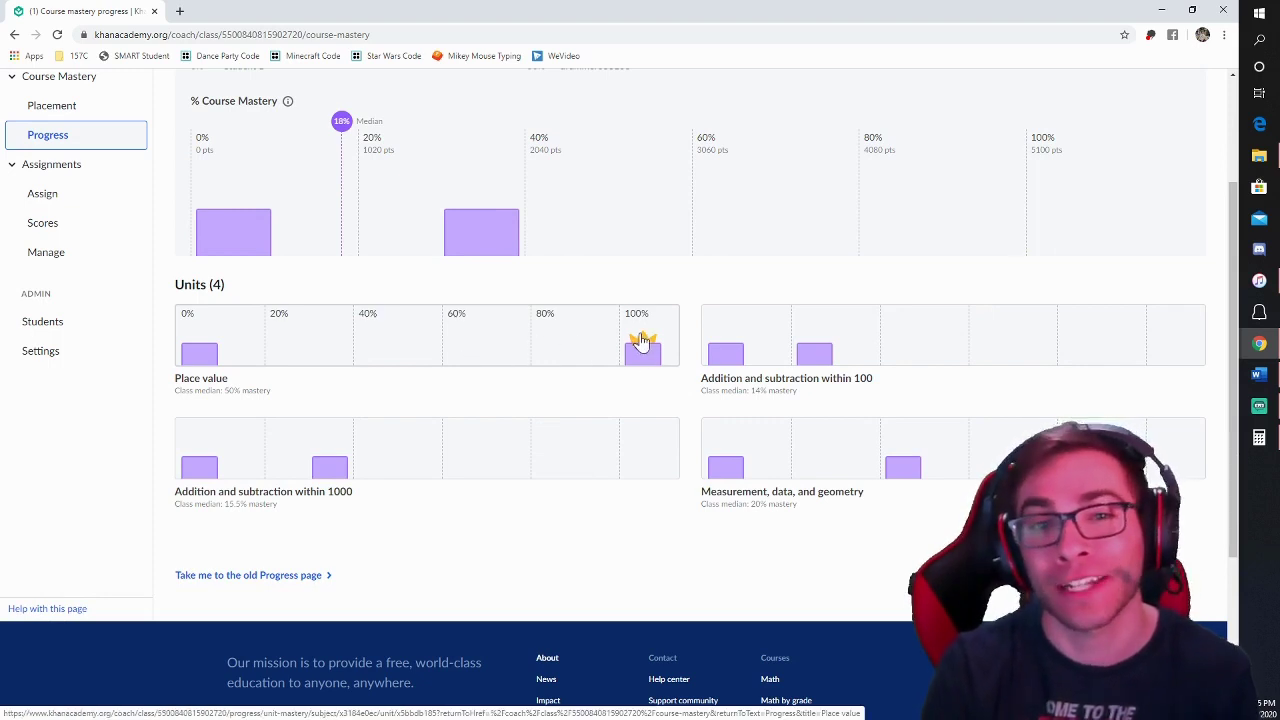
- Inspect Place value's Hundreds, tens, and ones skills on the old Progress page, then open Assign content
left_click(248, 579)
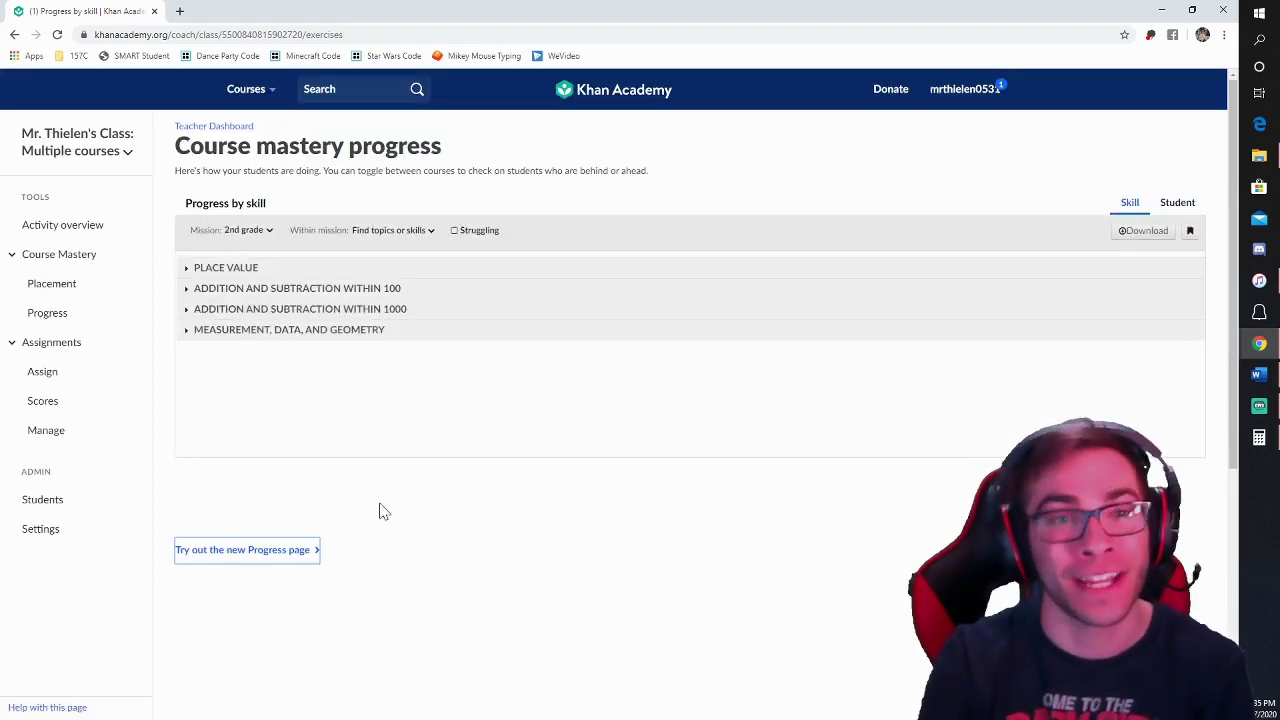
left_click(186, 268)
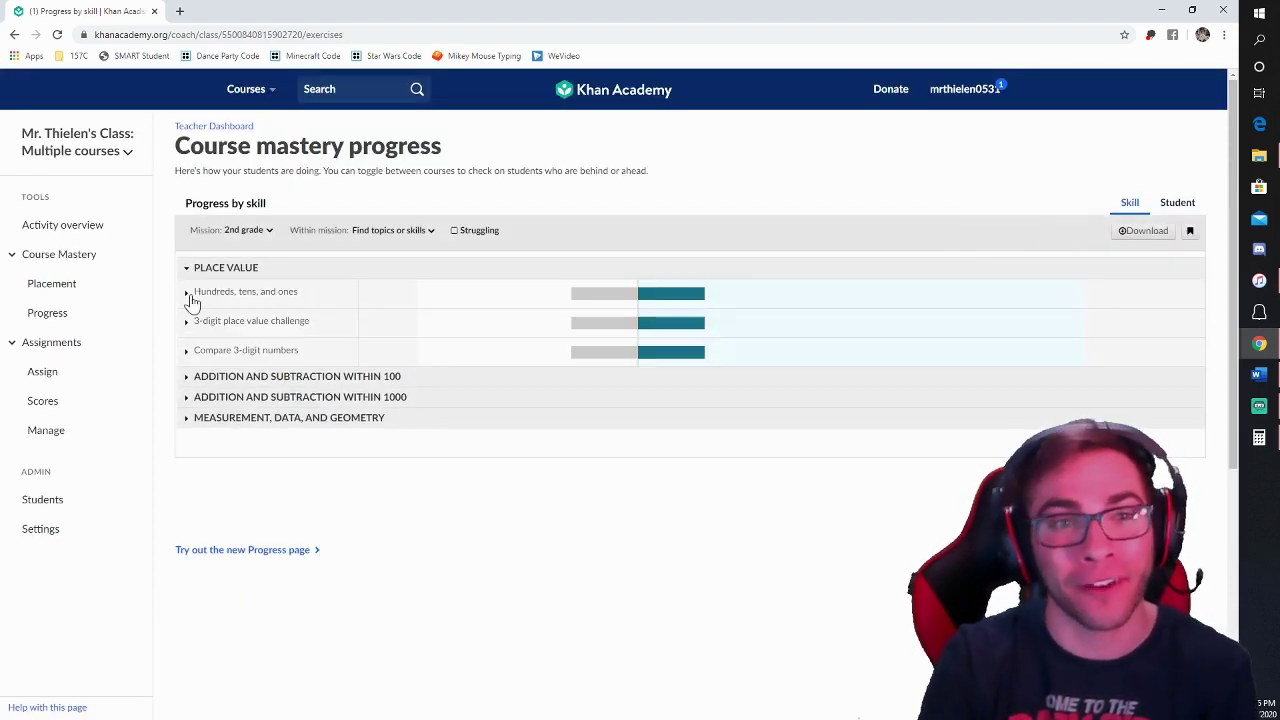
left_click(187, 294)
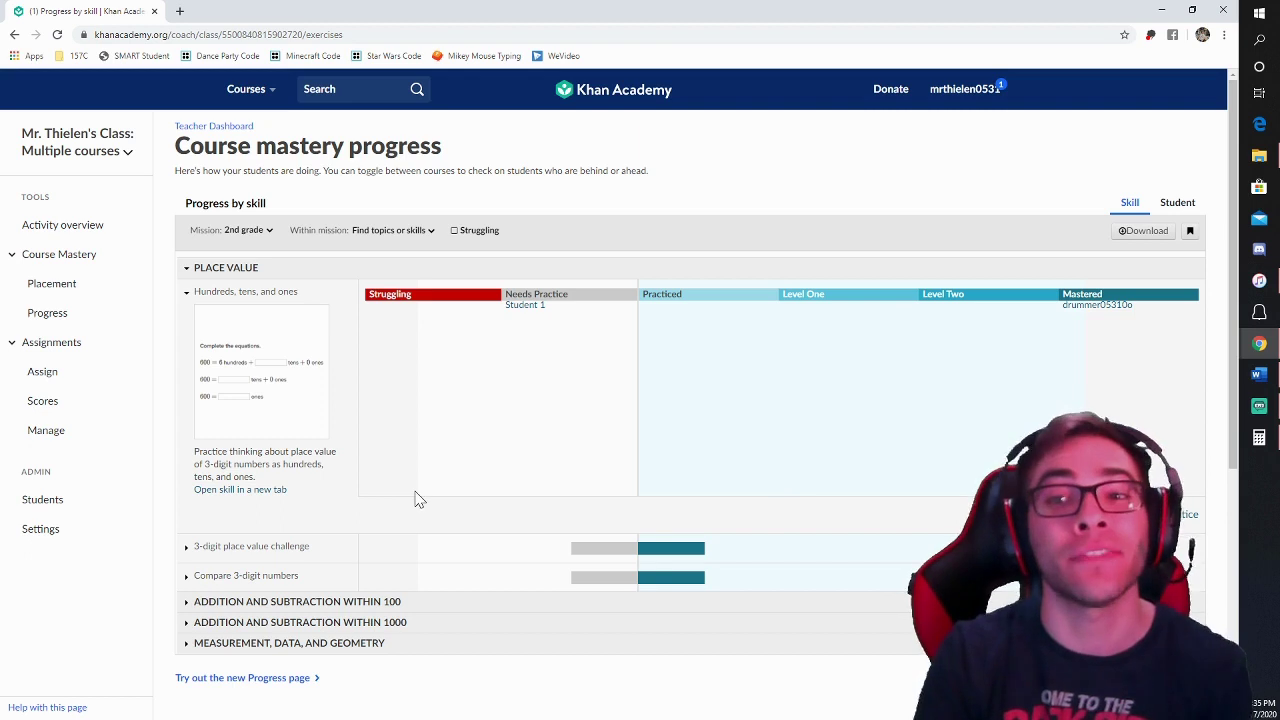
left_click(187, 293)
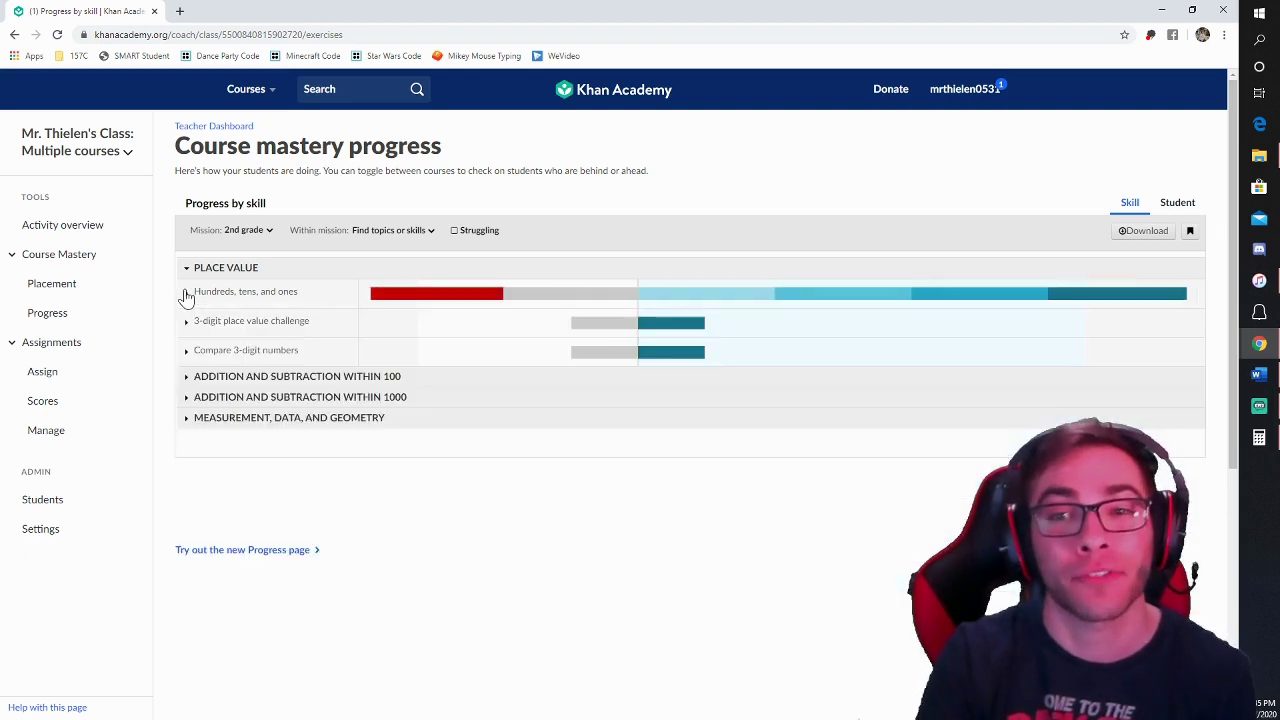
left_click(280, 552)
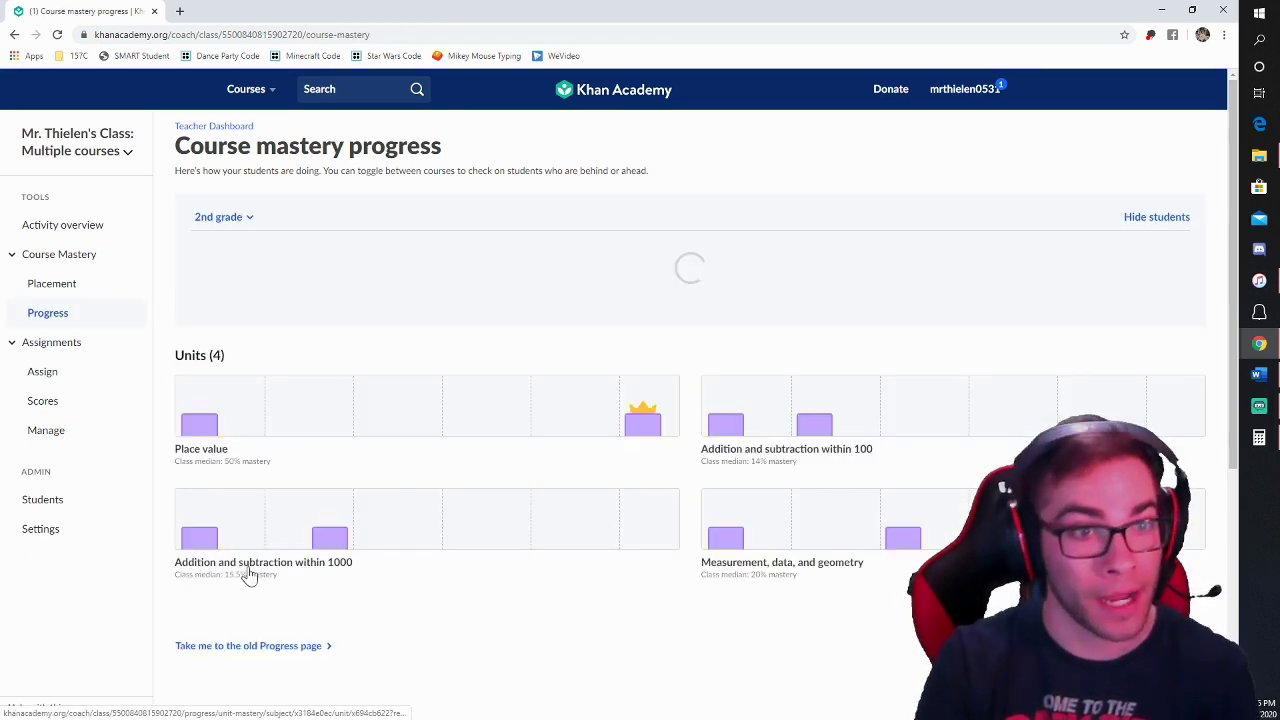
left_click(45, 382)
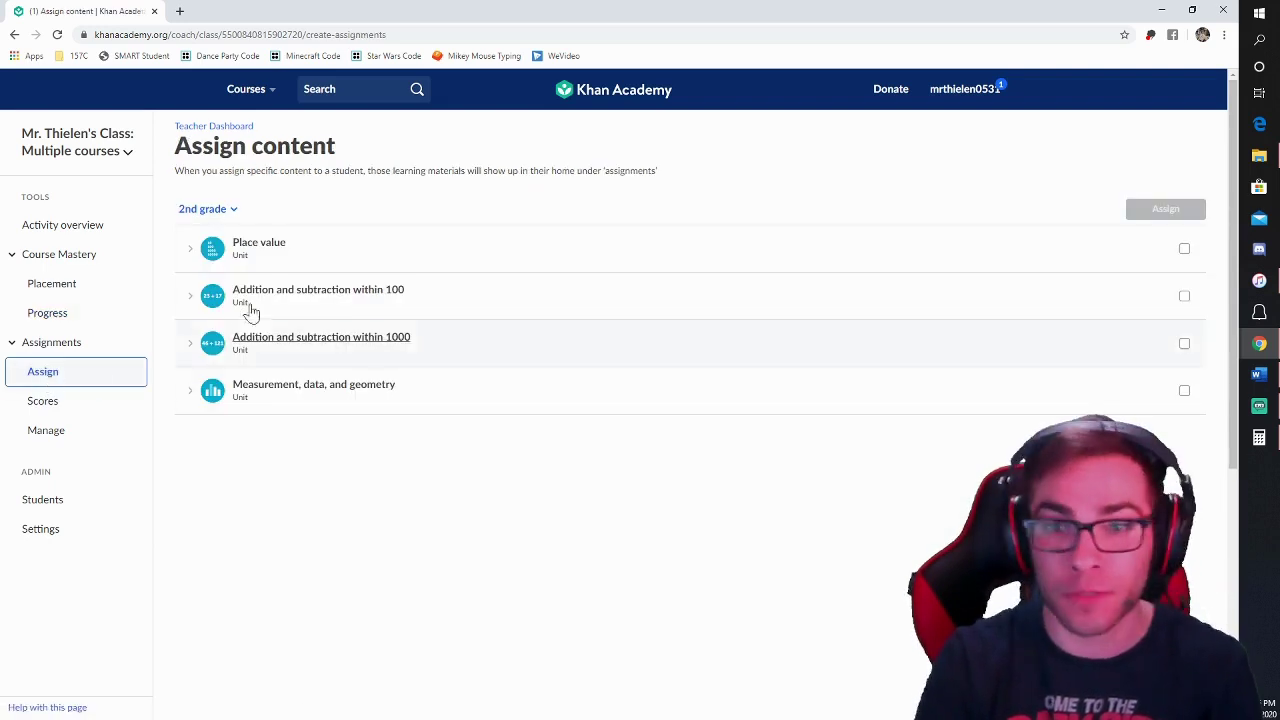
- Review assignment scores, then list the six multiplication assignments due Friday 11:59 PM for managing
left_click(43, 406)
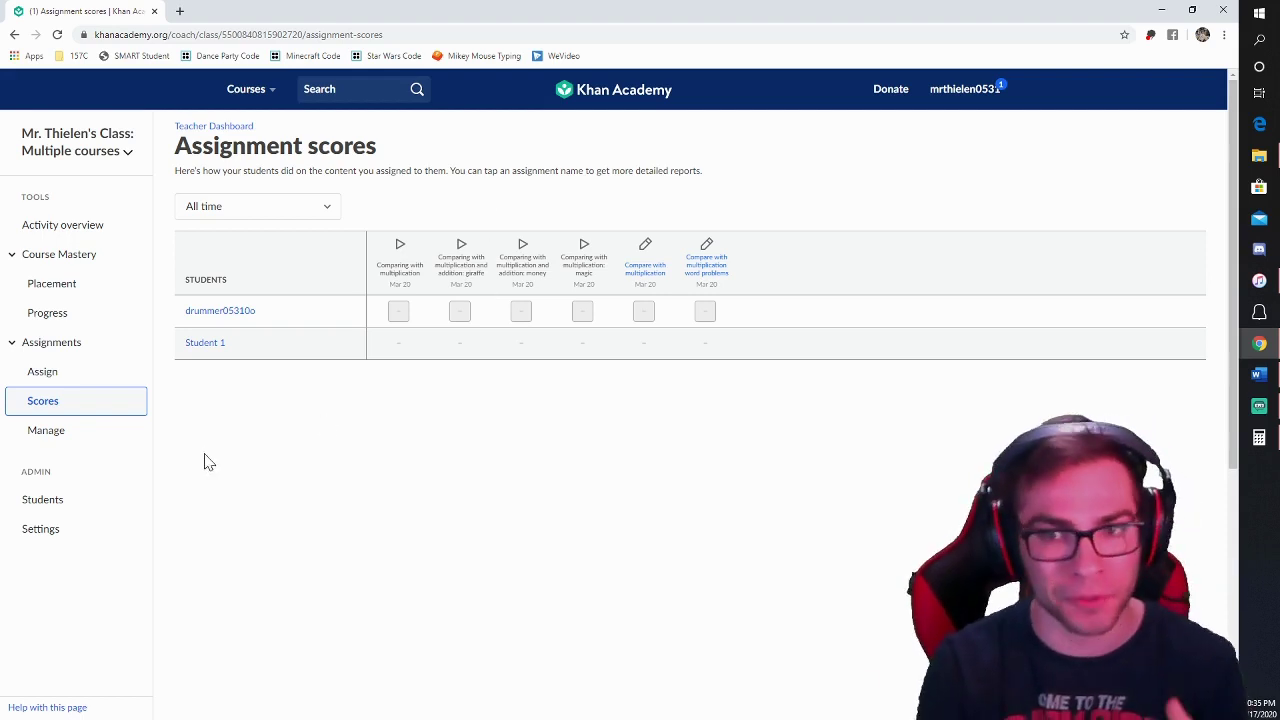
left_click(46, 430)
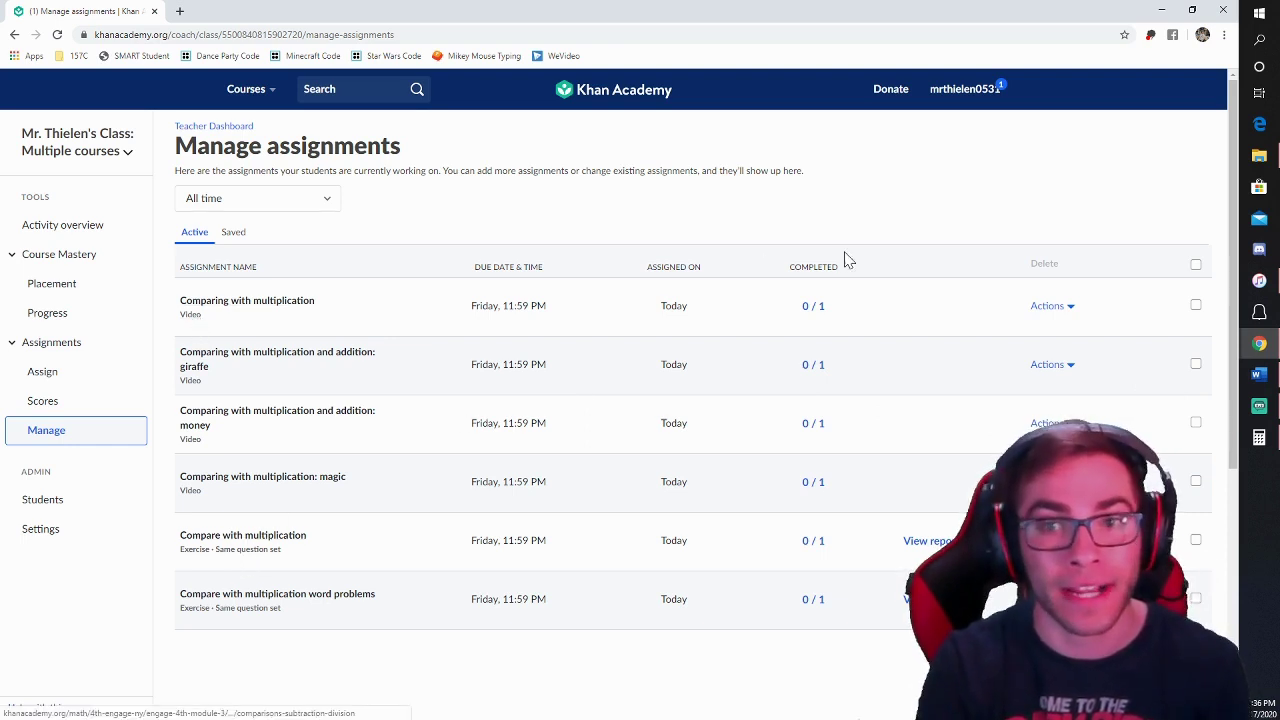
- Look at the giraffe assignment's edit settings and close them without saving
left_click(1058, 370)
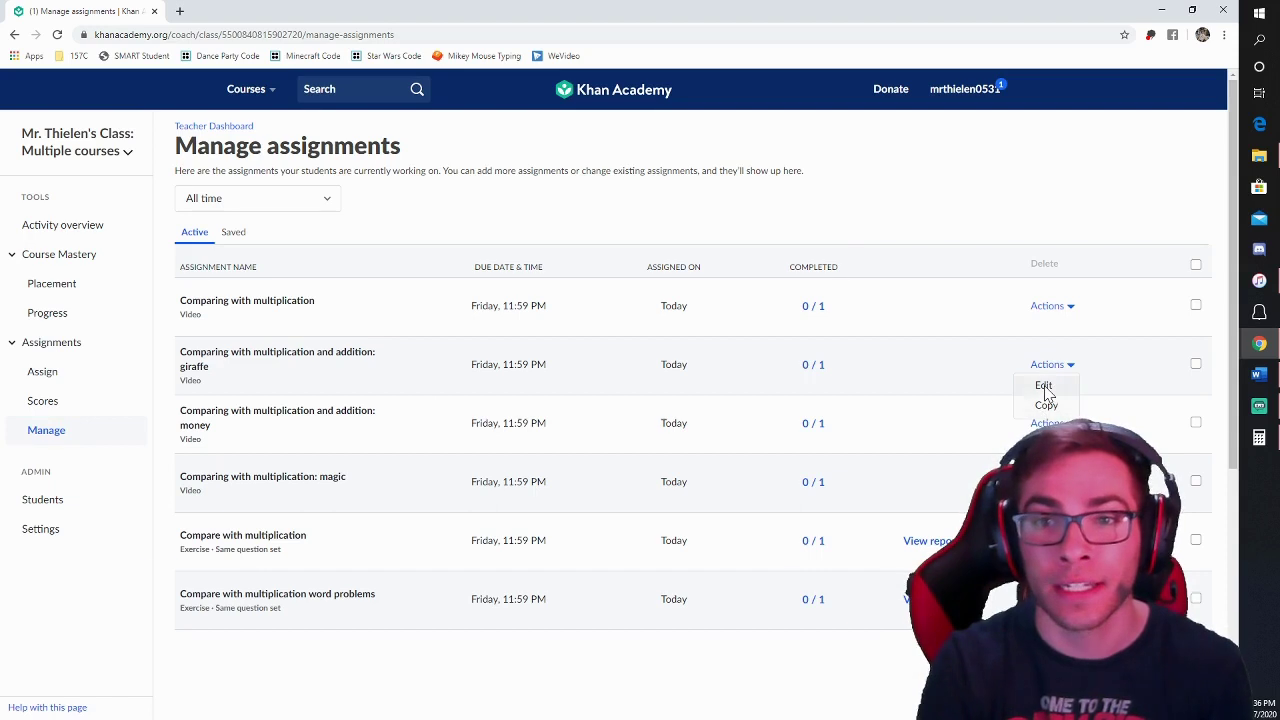
left_click(1044, 385)
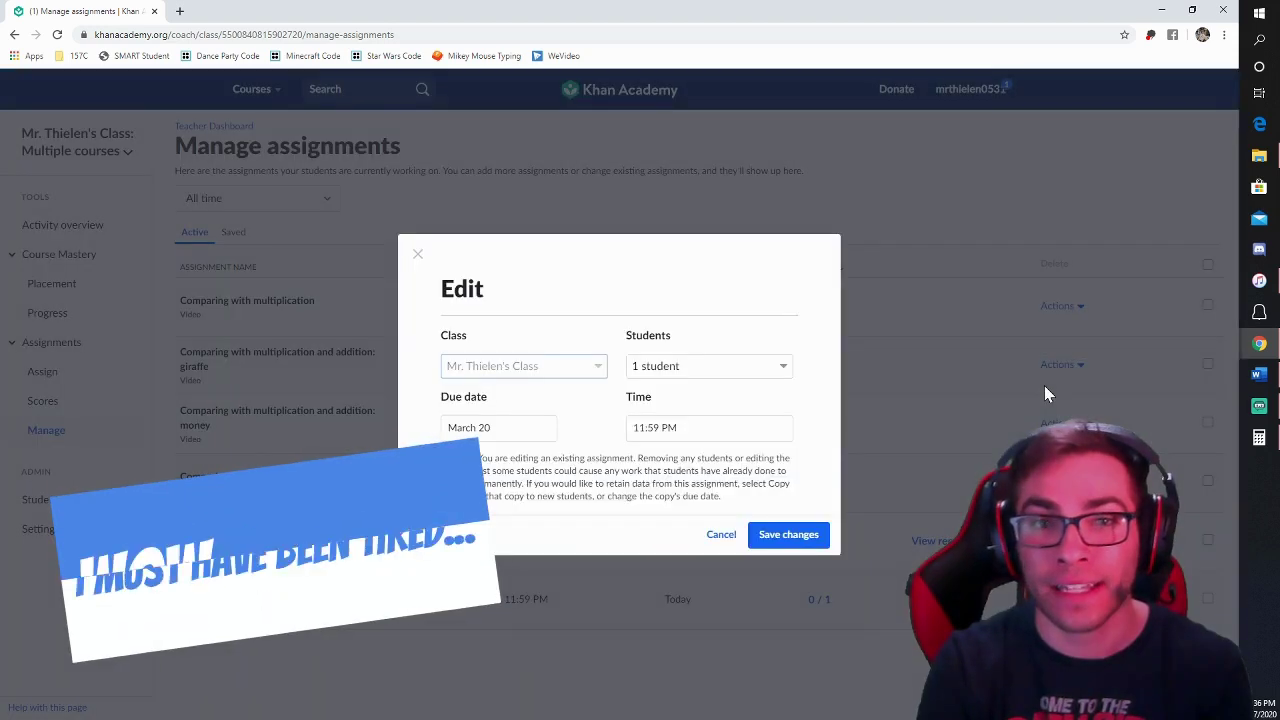
left_click(418, 254)
- Delete the 'Comparing with multiplication and addition: giraffe' assignment and confirm the removal
left_click(1195, 364)
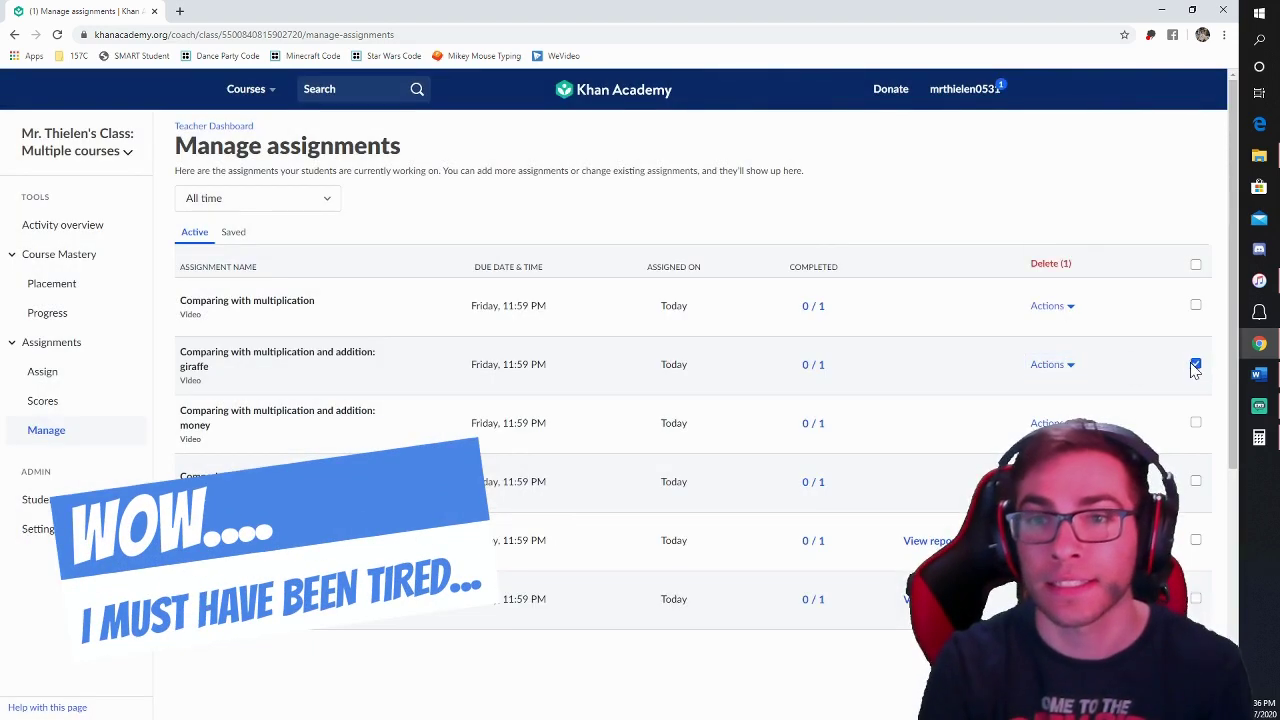
left_click(1043, 266)
left_click(706, 452)
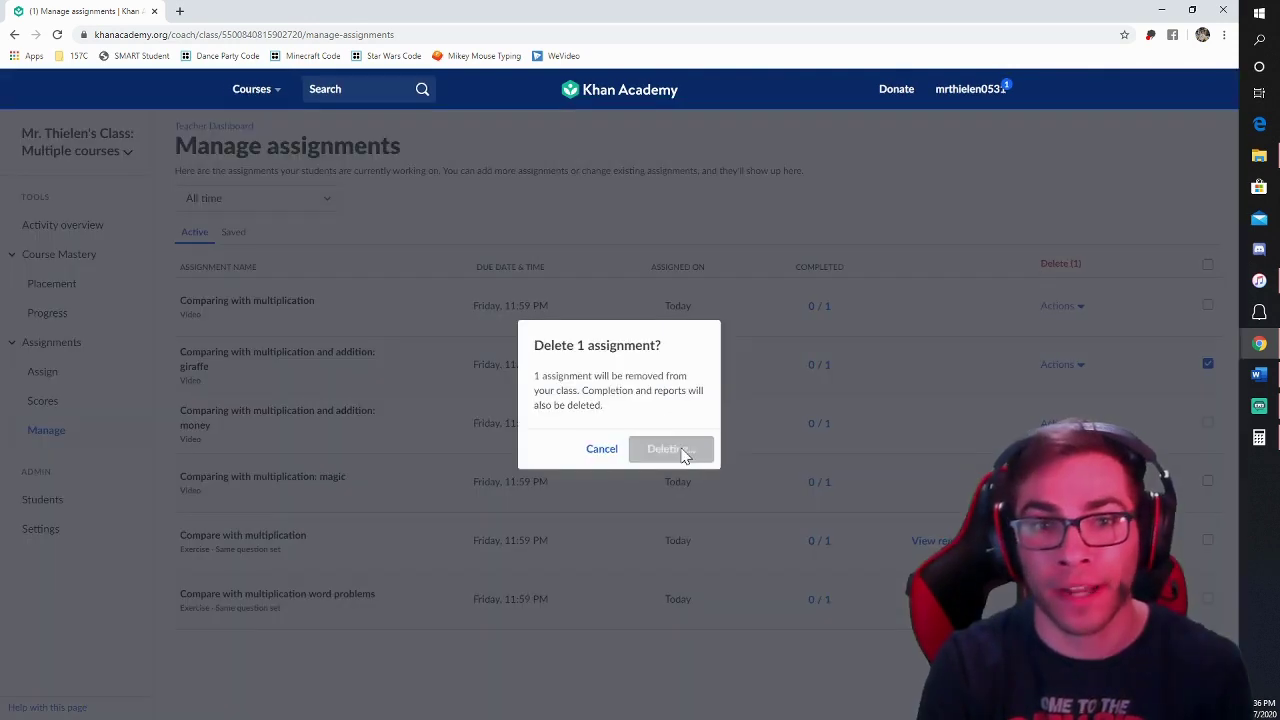